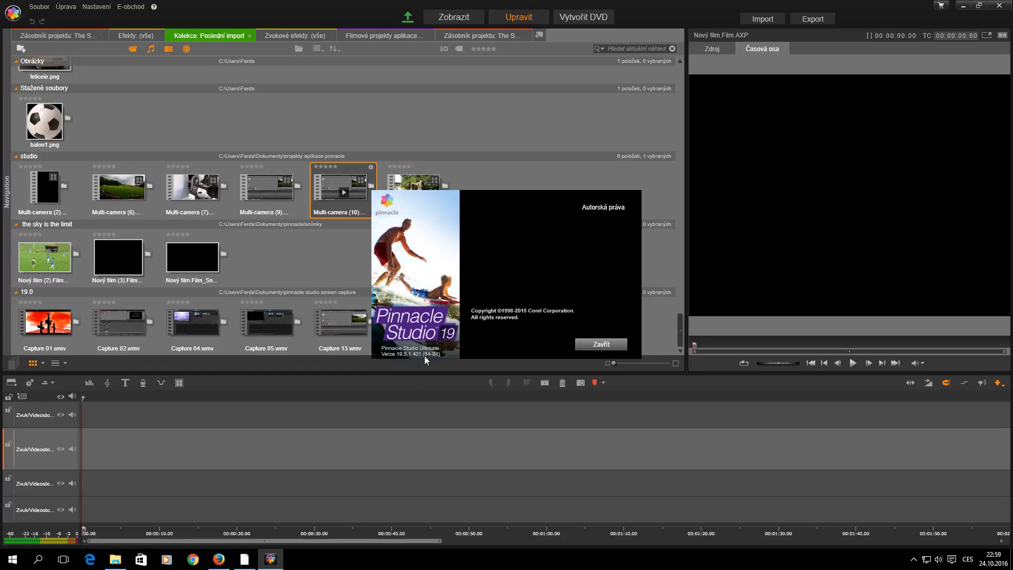
Import the pokussmazat001 video from the Stažené soubory folder into the library and add the whole clip to the timeline
{"action": "left_click", "coordinate": [601, 345]}
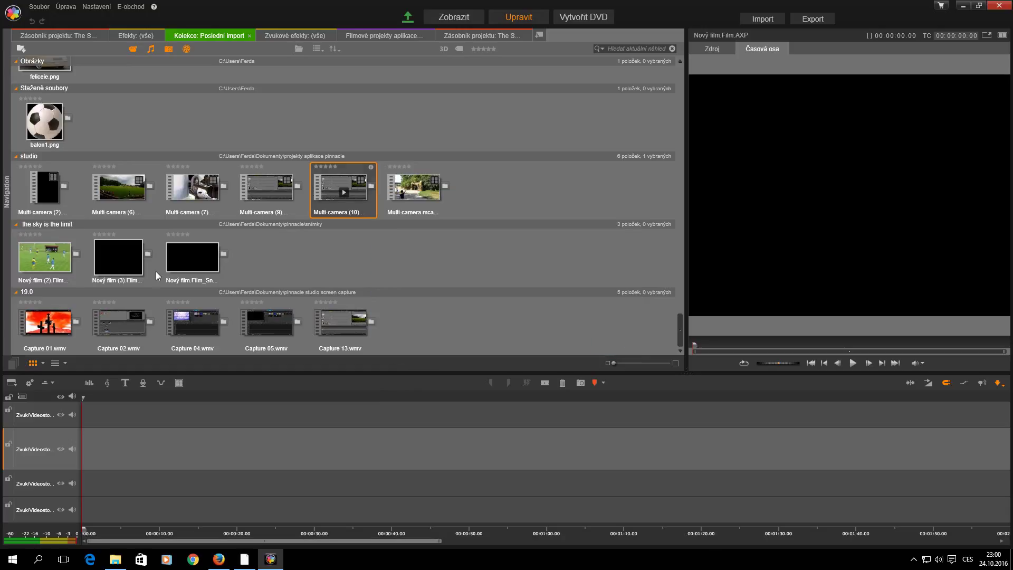
{"action": "left_click", "coordinate": [116, 559]}
{"action": "scroll", "coordinate": [363, 258], "scroll_direction": "down", "scroll_amount": 5}
{"action": "scroll", "coordinate": [375, 259], "scroll_direction": "down", "scroll_amount": 1}
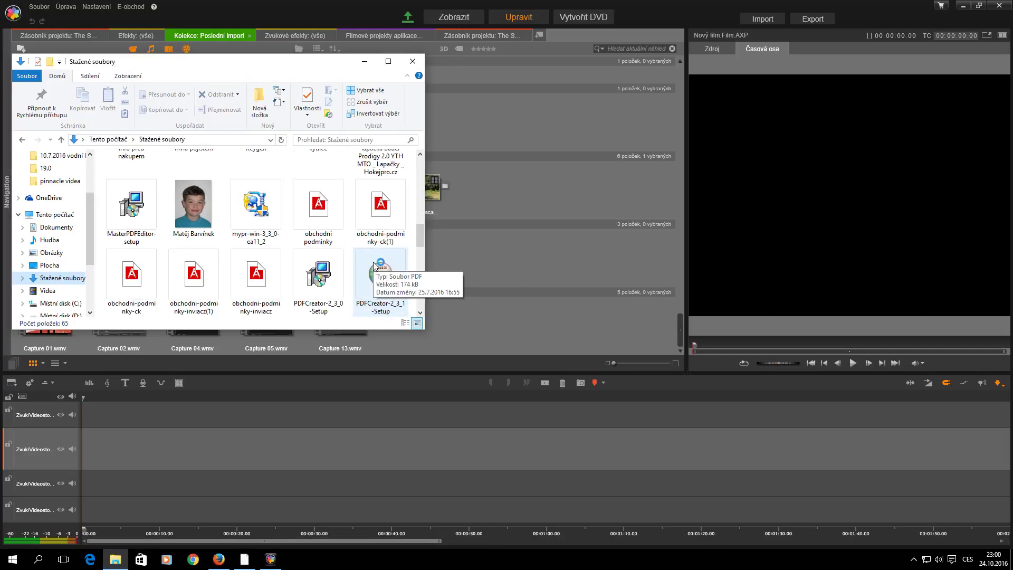
{"action": "scroll", "coordinate": [374, 265], "scroll_direction": "down", "scroll_amount": 2}
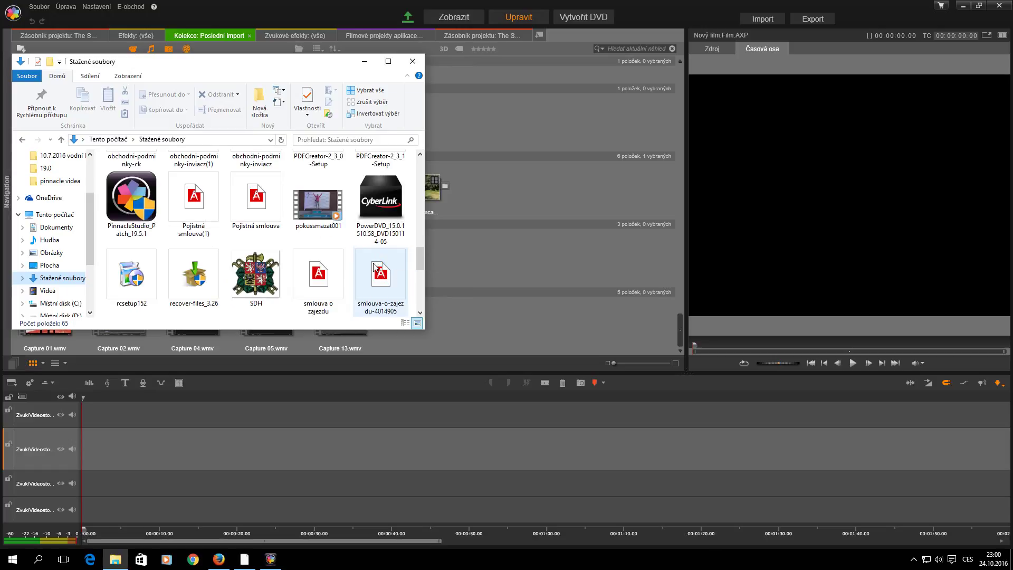
{"action": "left_click_drag", "start_coordinate": [318, 203], "coordinate": [424, 166]}
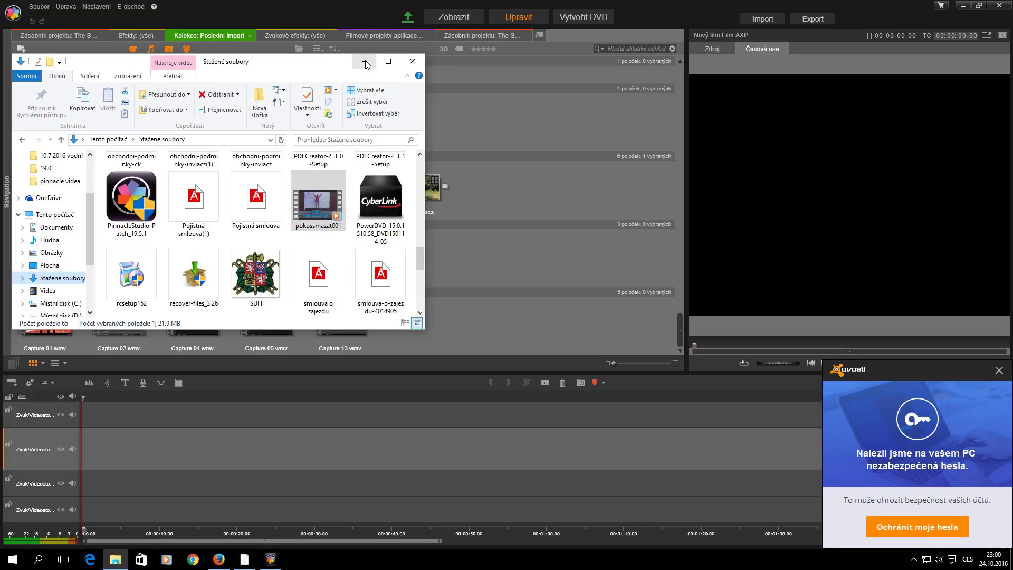
{"action": "left_click", "coordinate": [366, 64]}
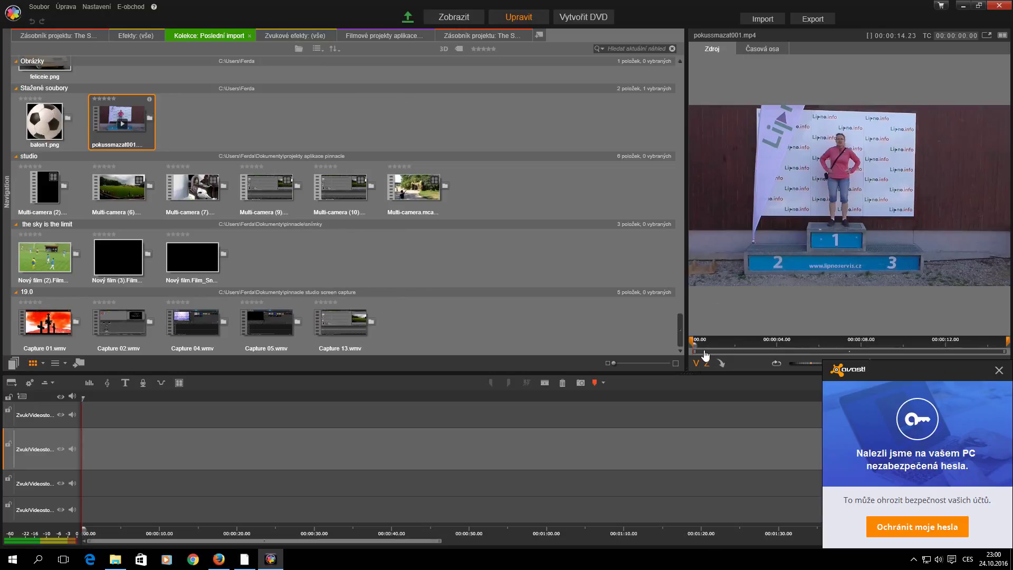
{"action": "left_click", "coordinate": [721, 364]}
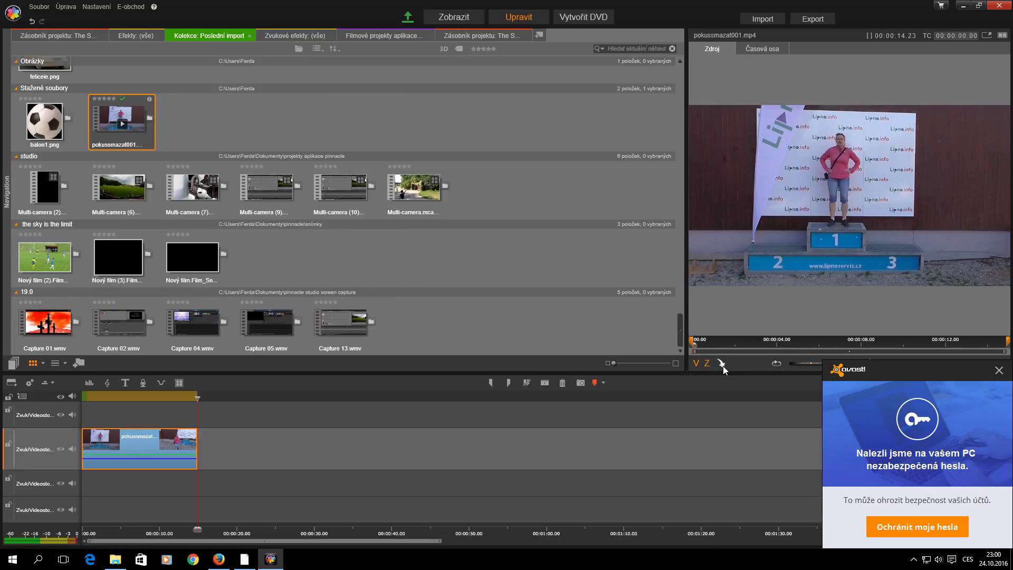
{"action": "left_click", "coordinate": [999, 370]}
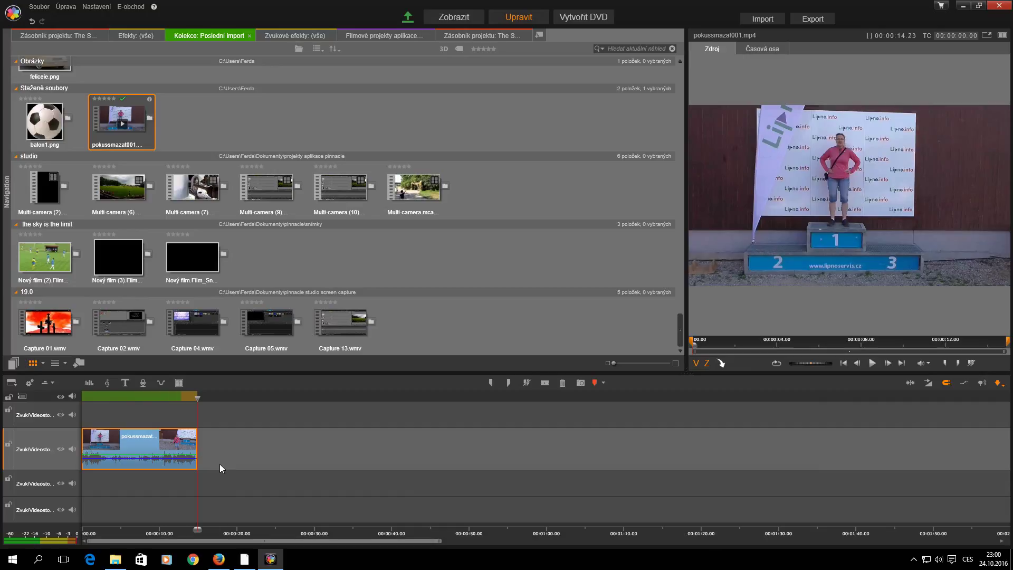
Reverse the pokussmazat001 clip on the timeline by enabling Opačně in its speed settings
{"action": "right_click", "coordinate": [145, 447]}
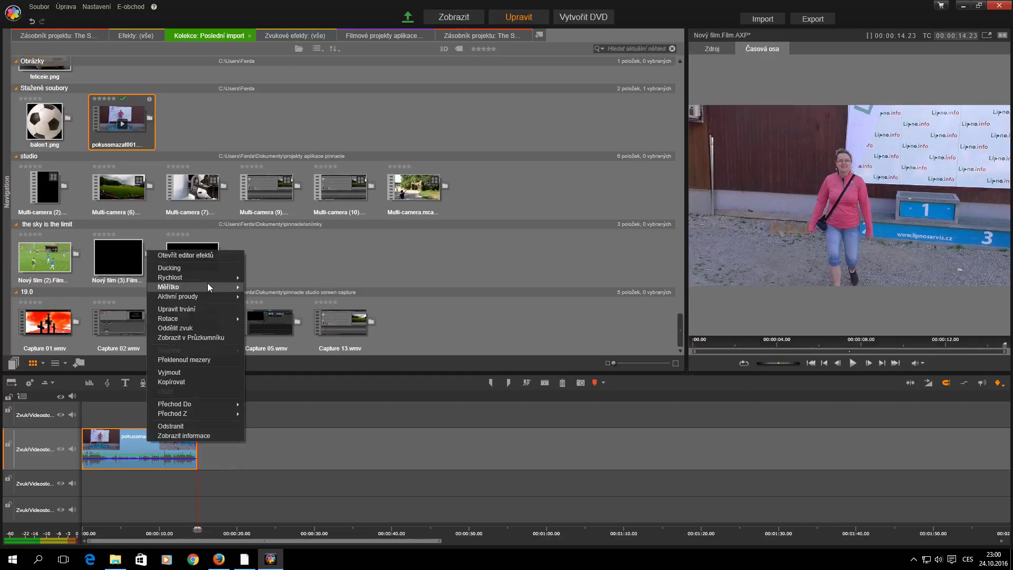
{"action": "mouse_move", "coordinate": [220, 279]}
{"action": "left_click", "coordinate": [259, 278]}
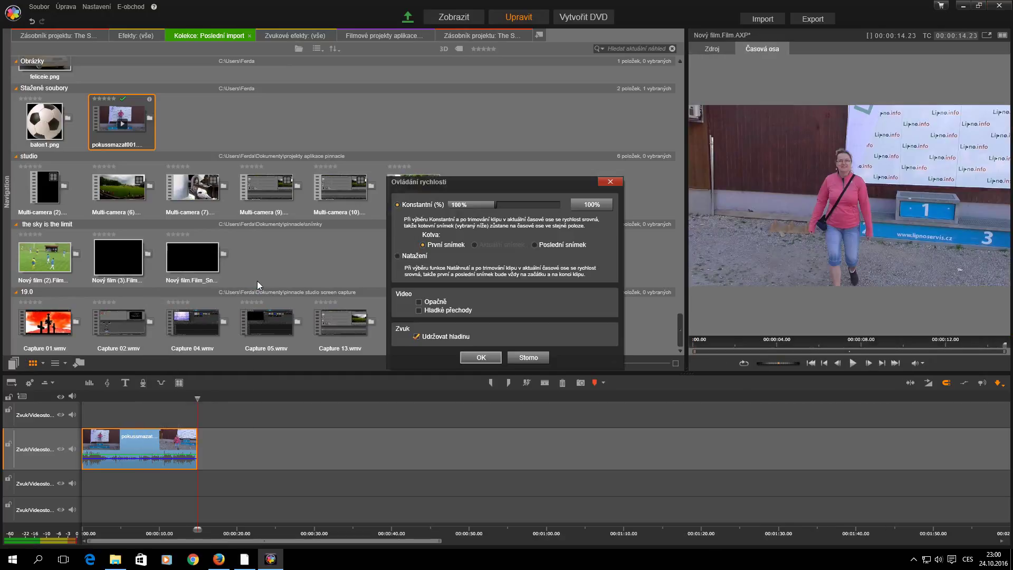
{"action": "left_click", "coordinate": [419, 301]}
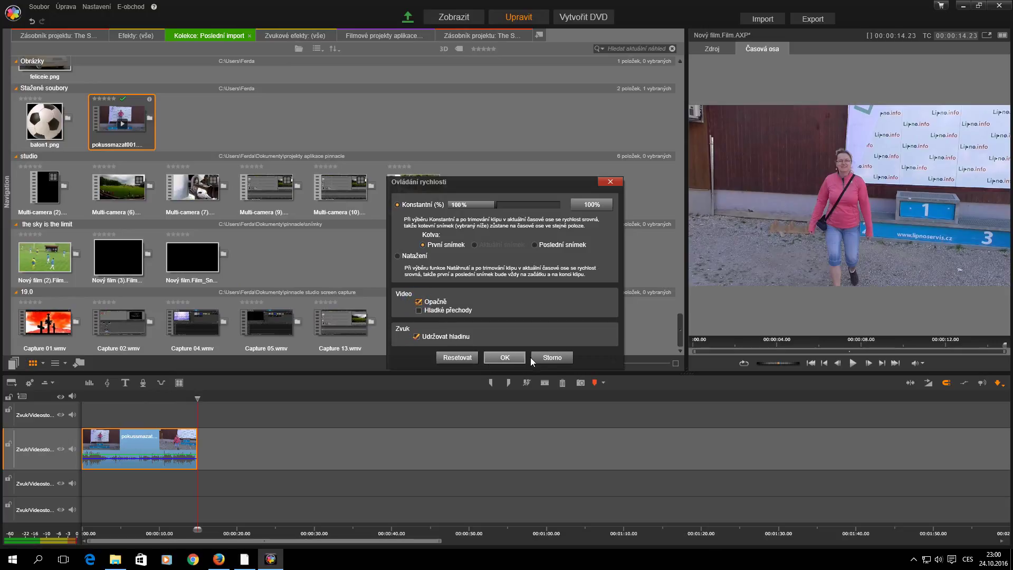
{"action": "left_click", "coordinate": [502, 356]}
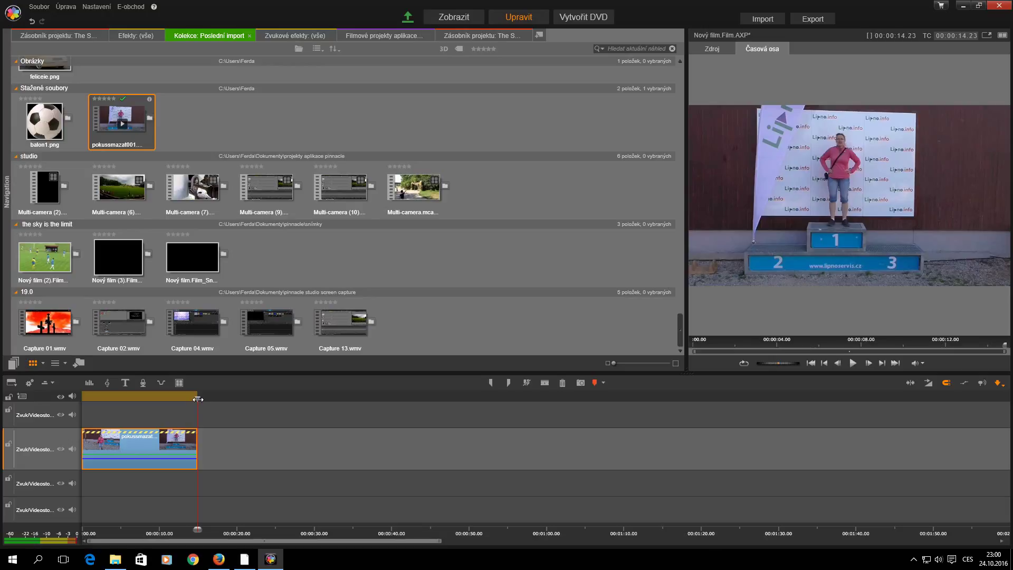
Try to play the reversed clip from the start and move the playhead to about 7 seconds
{"action": "left_click_drag", "start_coordinate": [196, 398], "coordinate": [67, 405]}
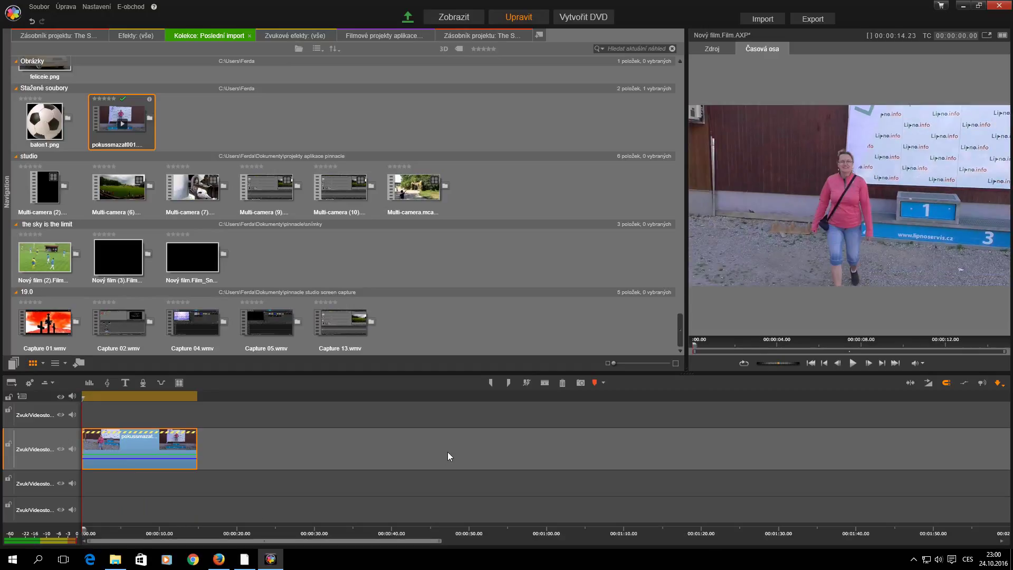
{"action": "left_click", "coordinate": [853, 363]}
{"action": "left_click", "coordinate": [853, 363]}
{"action": "left_click", "coordinate": [825, 363]}
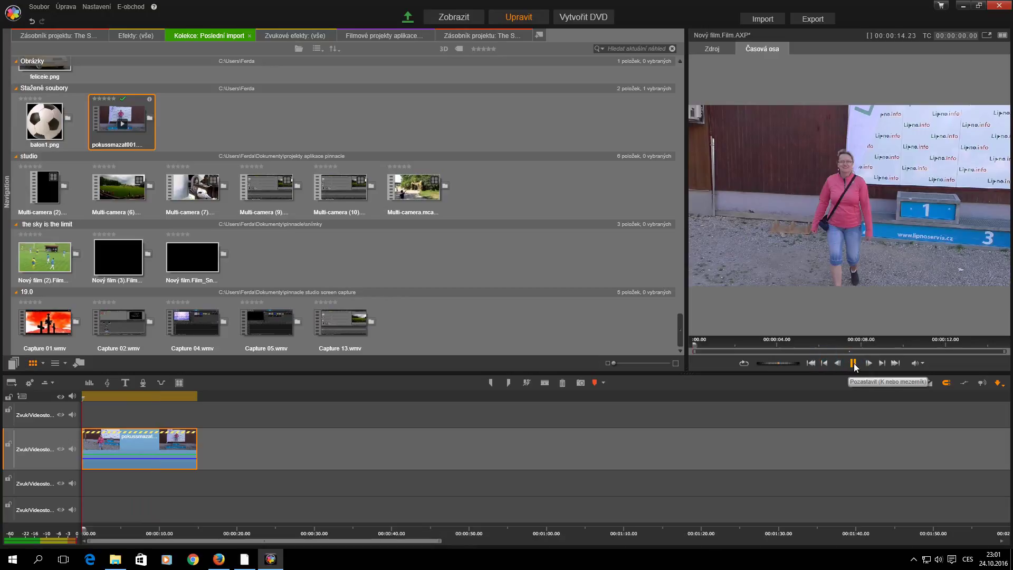
{"action": "left_click", "coordinate": [825, 364]}
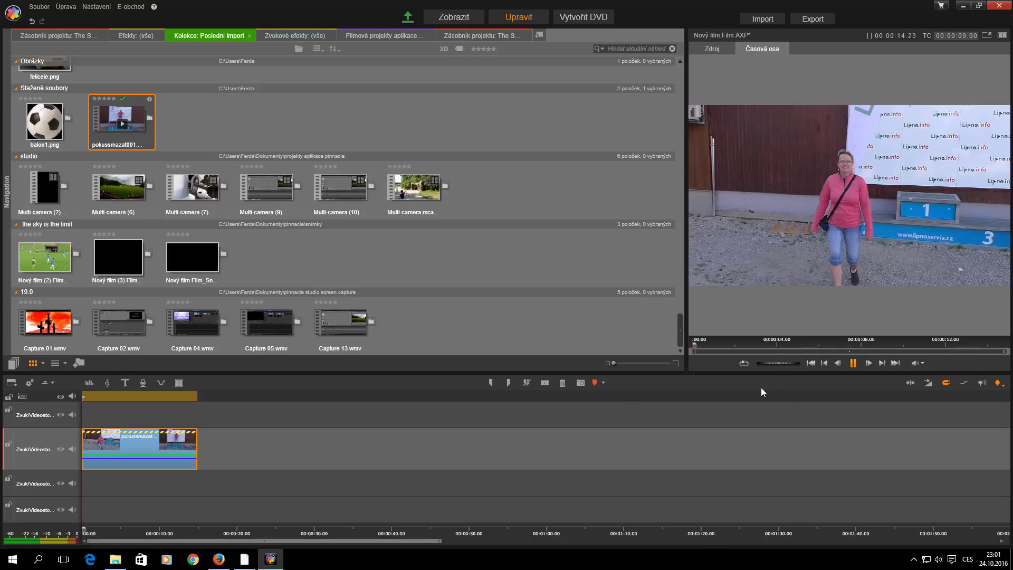
{"action": "left_click_drag", "start_coordinate": [85, 397], "coordinate": [143, 396]}
{"action": "left_click", "coordinate": [128, 436]}
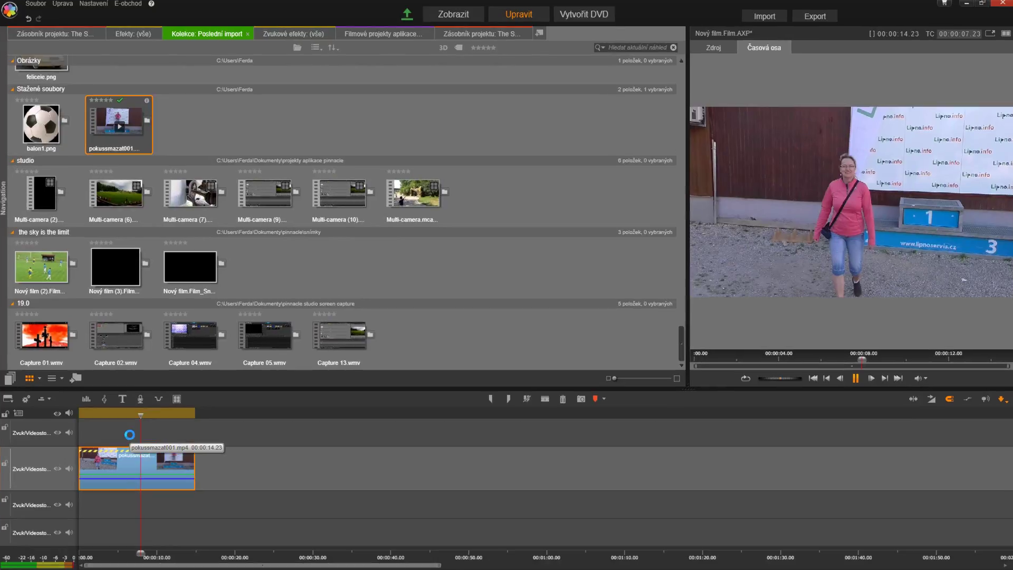
{"action": "left_click", "coordinate": [141, 458]}
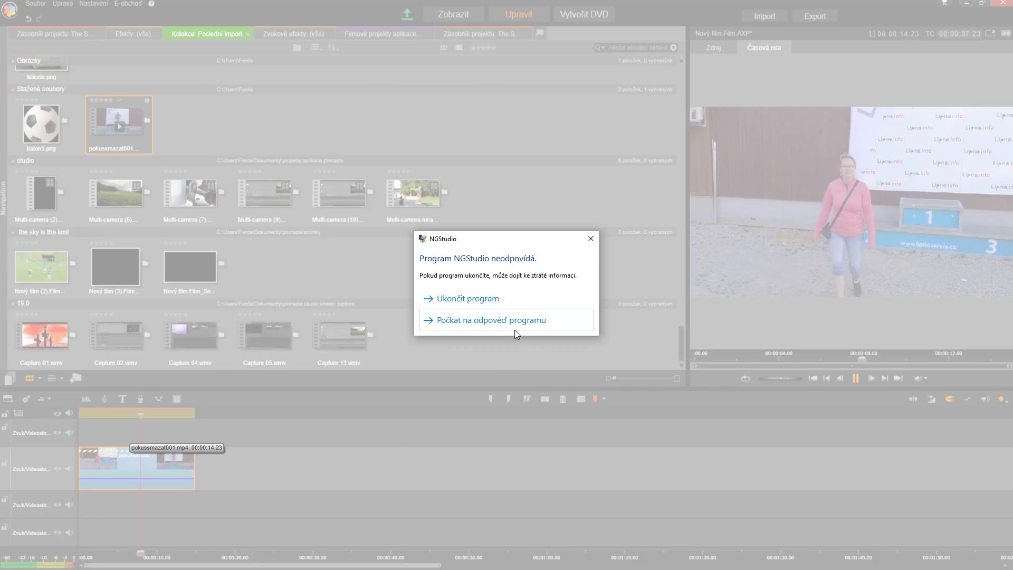
End the unresponsive program, restart Pinnacle Studio 19 and continue editing the Nový film.Film.AXP project
{"action": "left_click", "coordinate": [473, 298]}
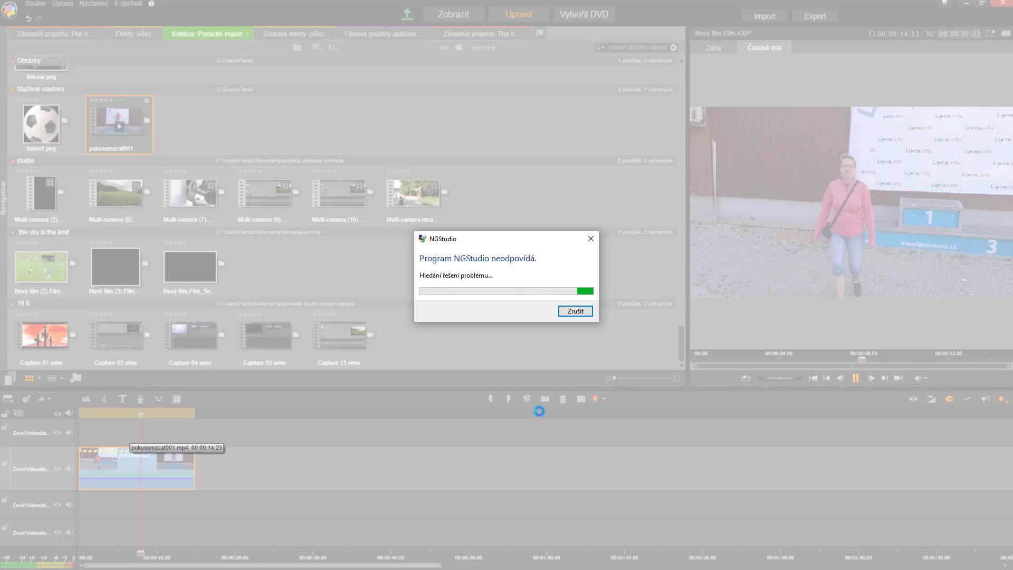
{"action": "left_click", "coordinate": [581, 311]}
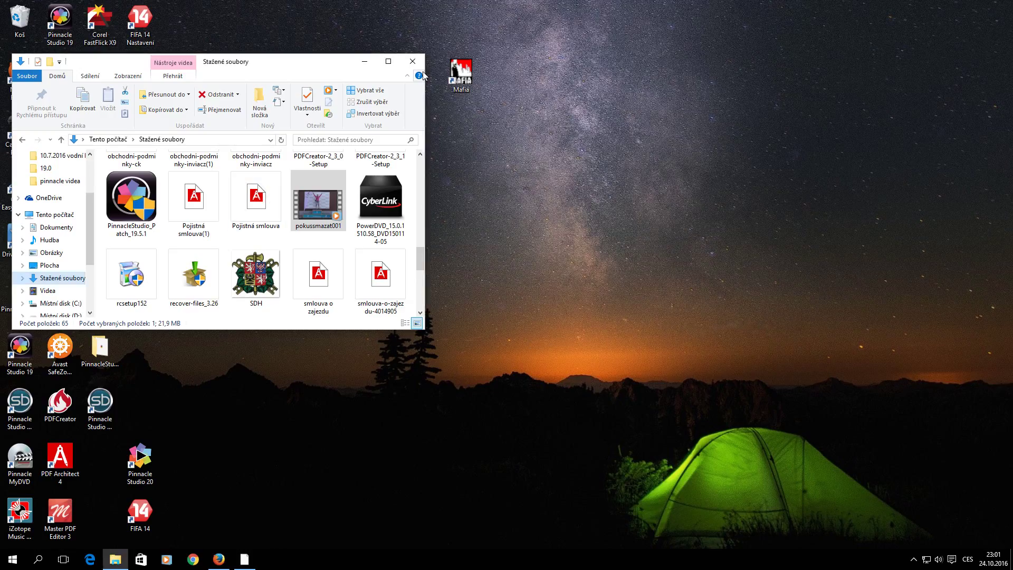
{"action": "left_click", "coordinate": [363, 61]}
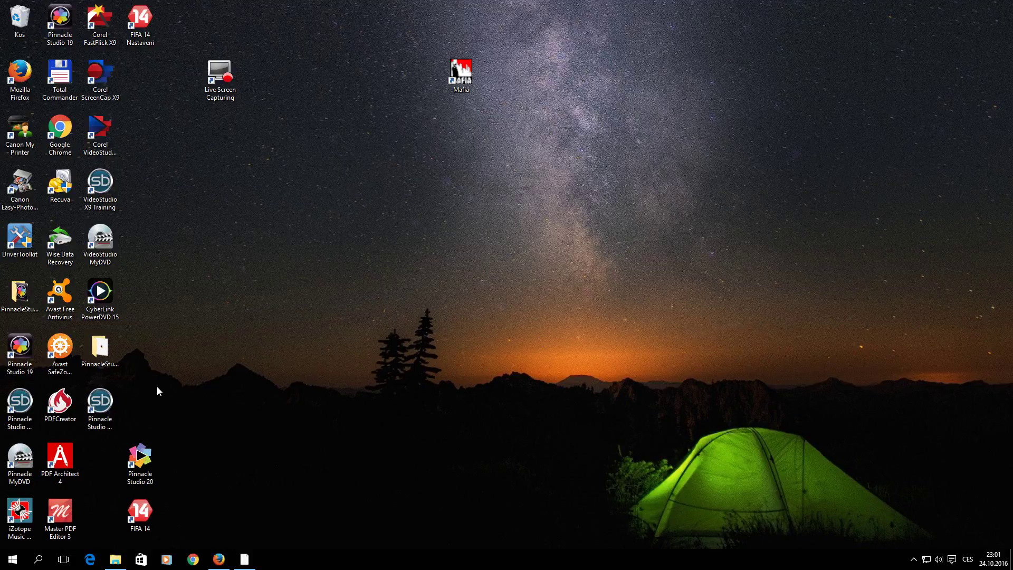
{"action": "double_click", "coordinate": [50, 21]}
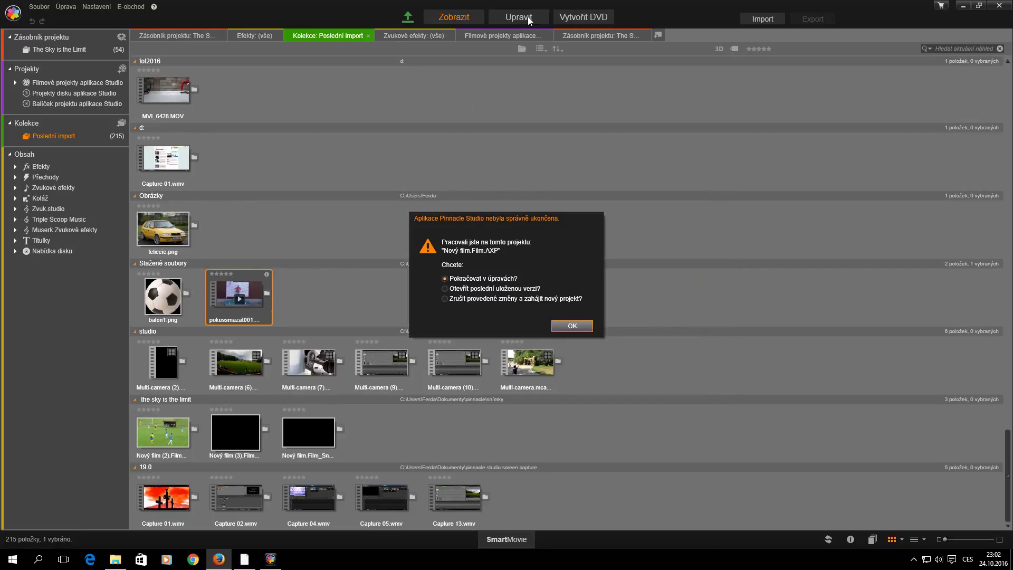
{"action": "left_click", "coordinate": [572, 326]}
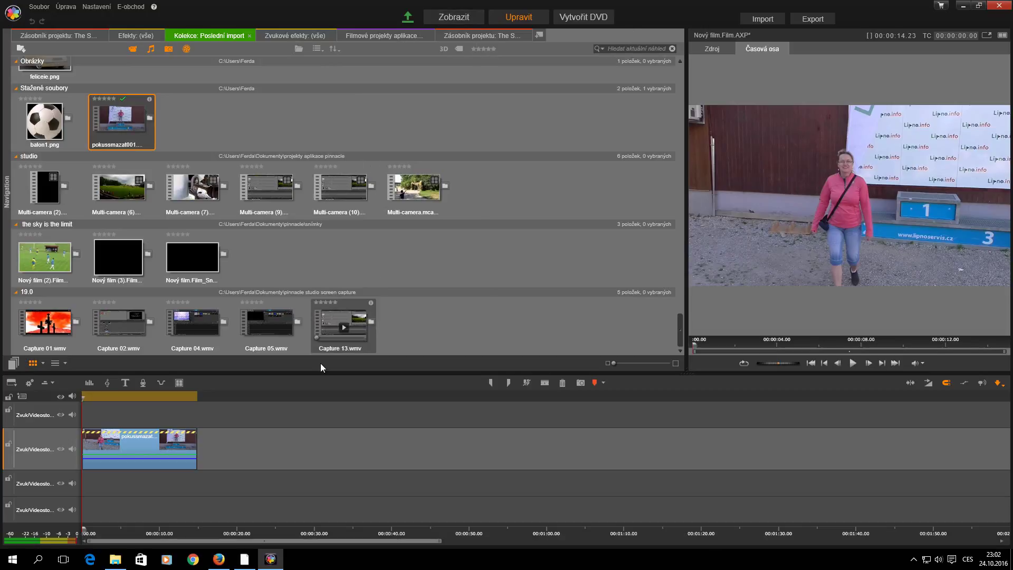
Play the reversed clip from the start of the timeline and try to pause the playback
{"action": "mouse_move", "coordinate": [82, 399]}
{"action": "left_mouse_down"}
{"action": "mouse_move", "coordinate": [191, 427]}
{"action": "mouse_move", "coordinate": [78, 414]}
{"action": "left_mouse_up"}
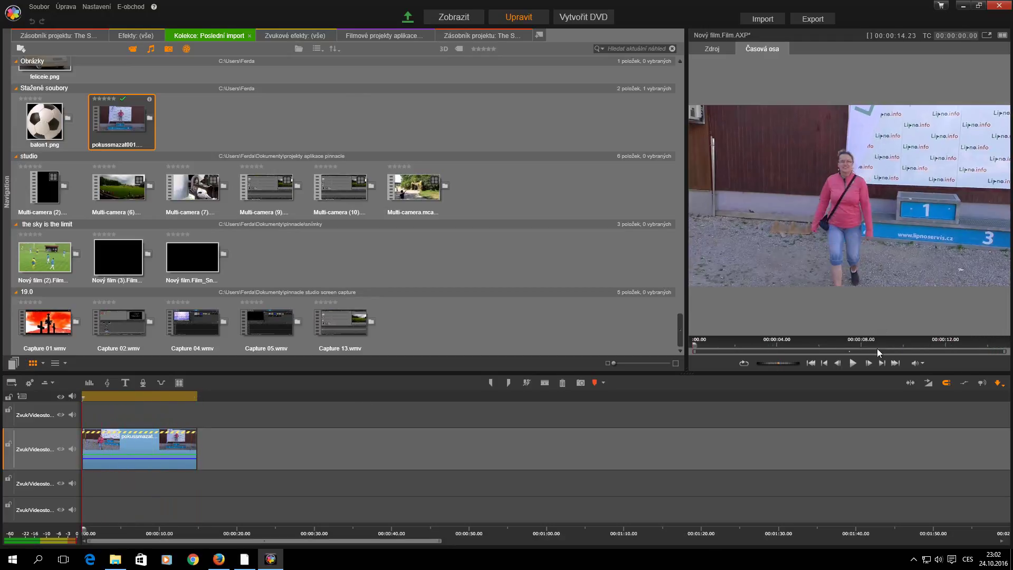
{"action": "left_click", "coordinate": [853, 363]}
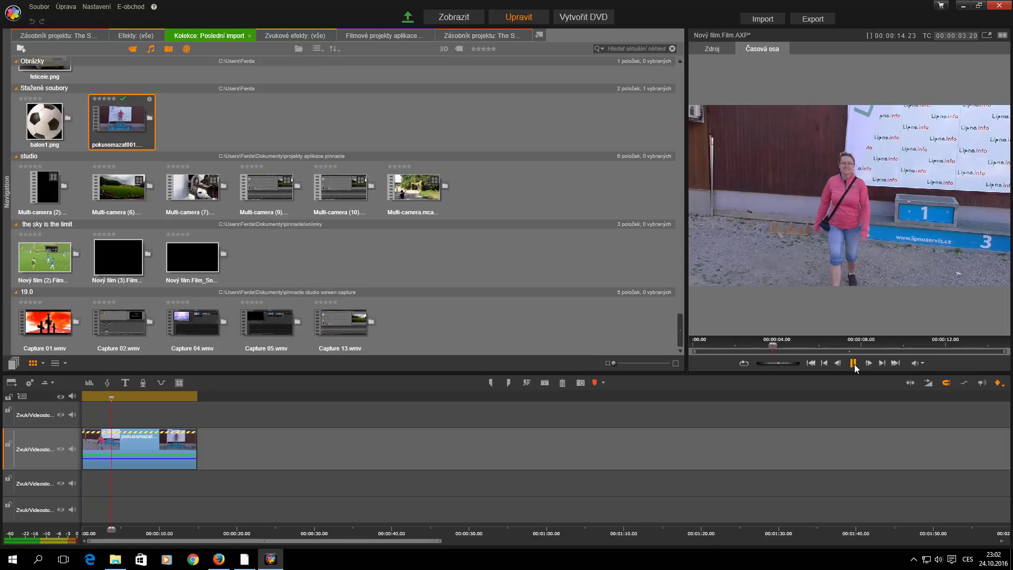
{"action": "left_click", "coordinate": [852, 367]}
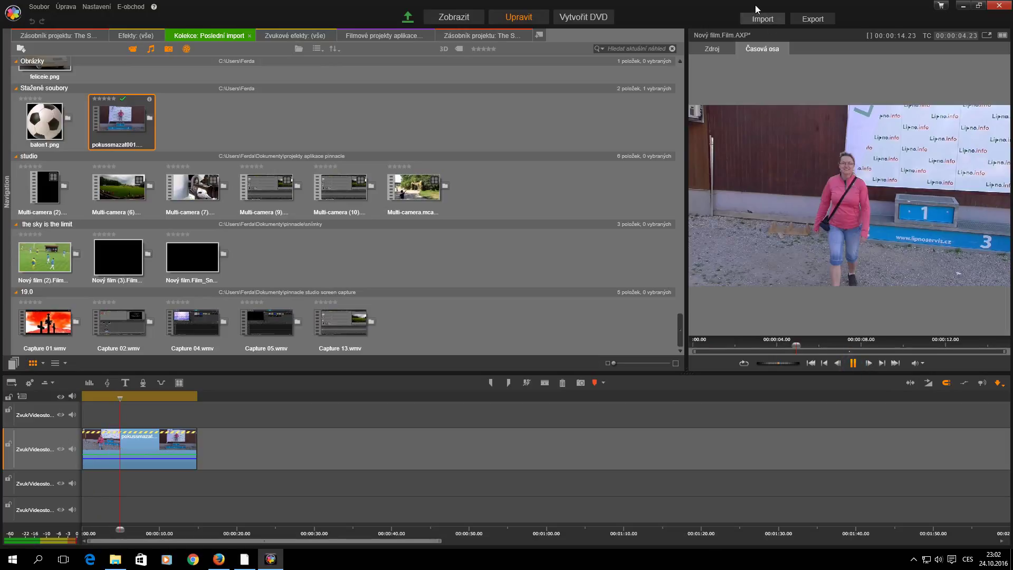
Try to open the export of the film and end the unresponsive program
{"action": "left_click", "coordinate": [816, 19]}
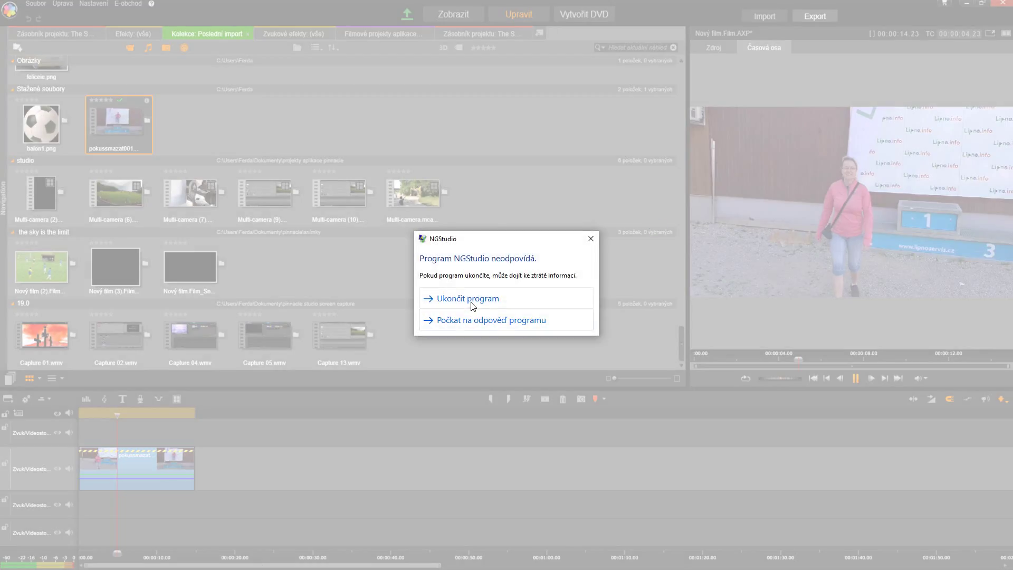
{"action": "left_click", "coordinate": [474, 300]}
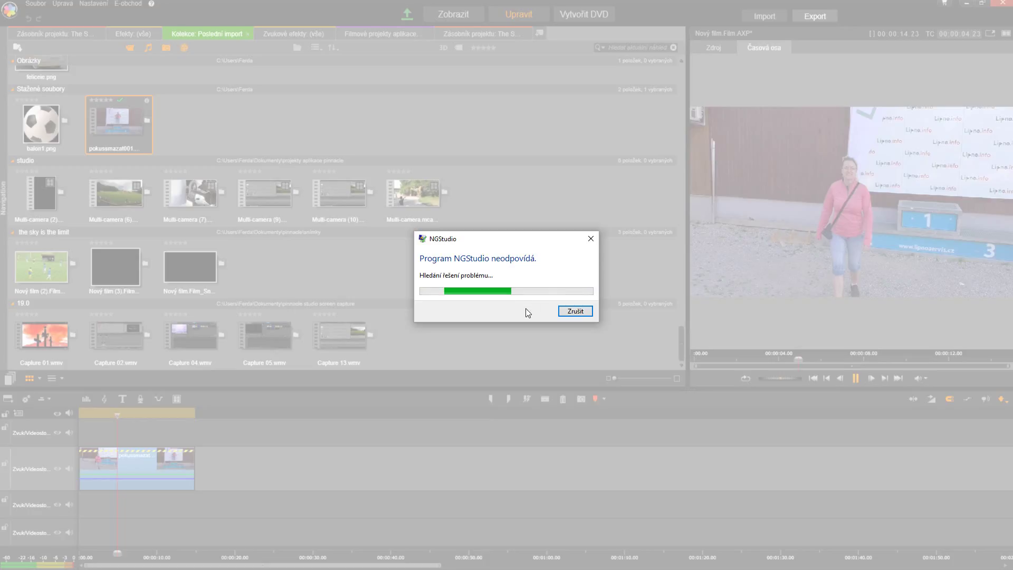
{"action": "left_click", "coordinate": [591, 239]}
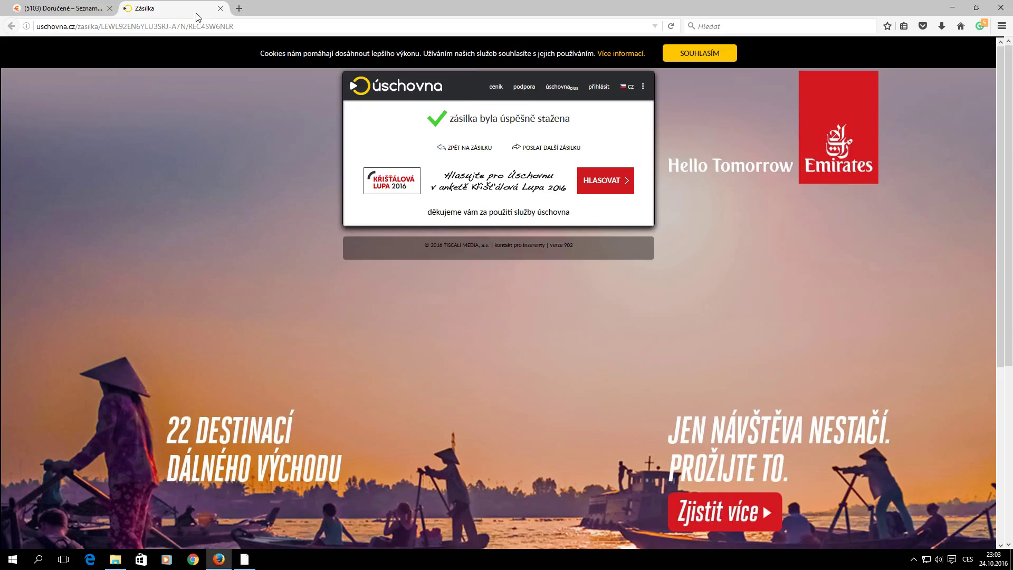
Open the Google home page in a new Firefox tab
{"action": "left_click", "coordinate": [239, 8]}
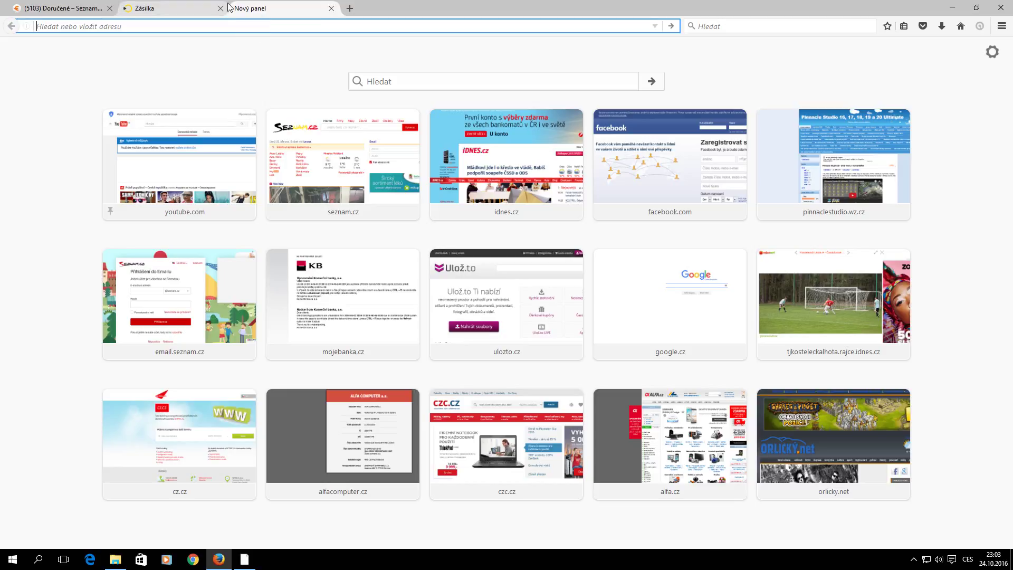
{"action": "type", "text": "go"}
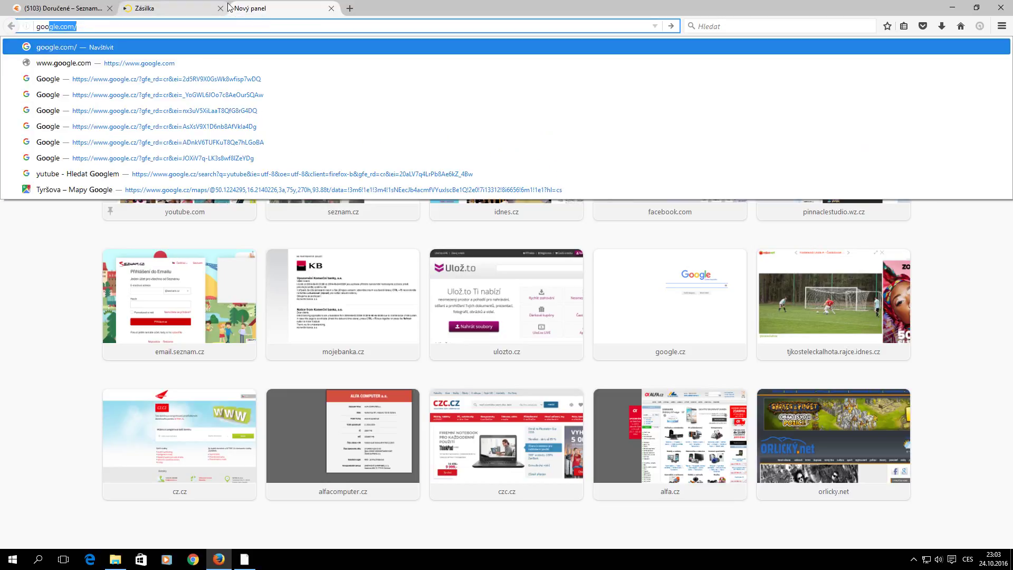
{"action": "type", "text": "o"}
{"action": "key", "text": "Return"}
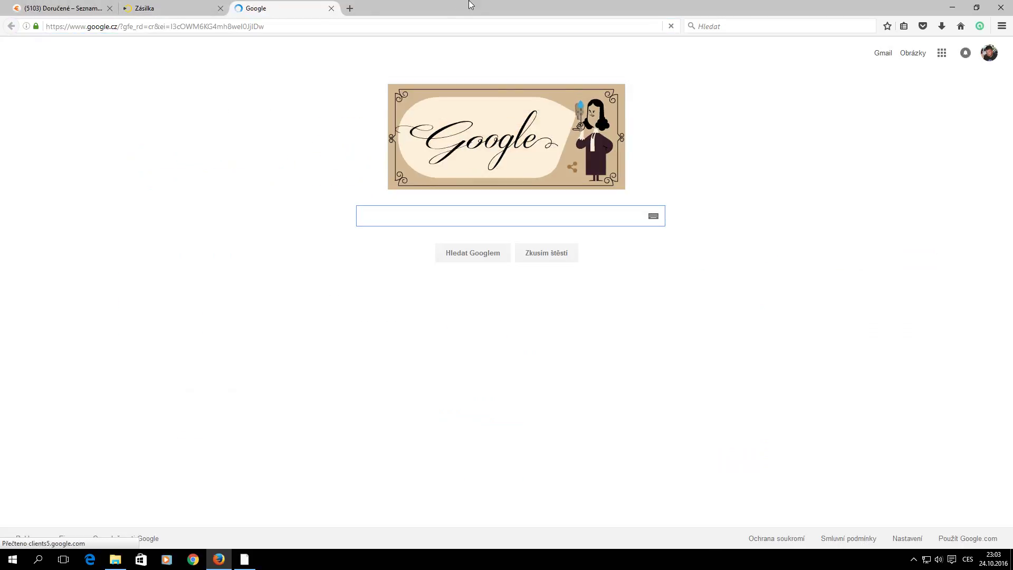
{"action": "left_click", "coordinate": [991, 56]}
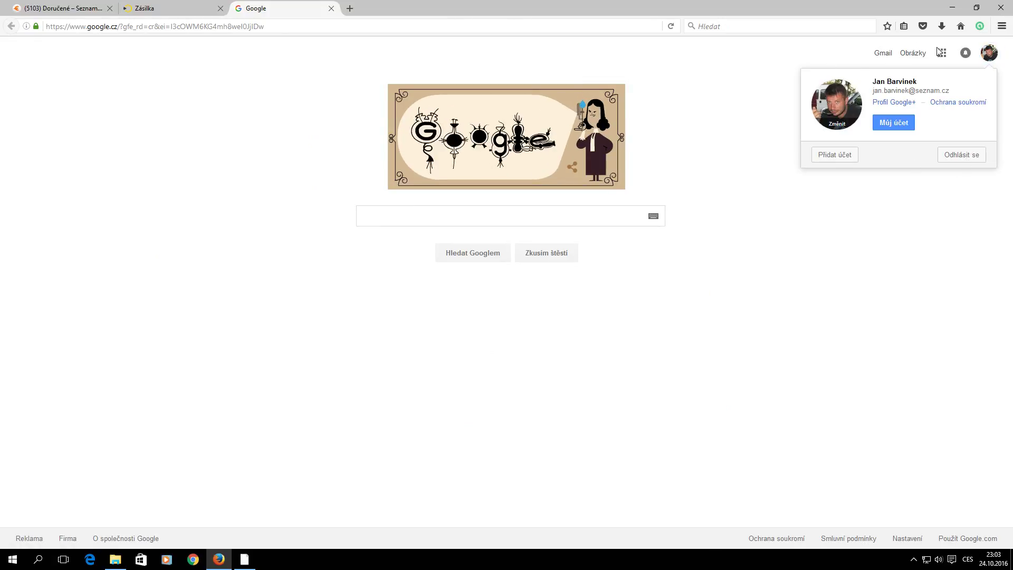
Search Google for pinnacle studio and open the Pinnacle Systems software updates page
{"action": "left_click", "coordinate": [382, 217]}
{"action": "type", "text": "pinn"}
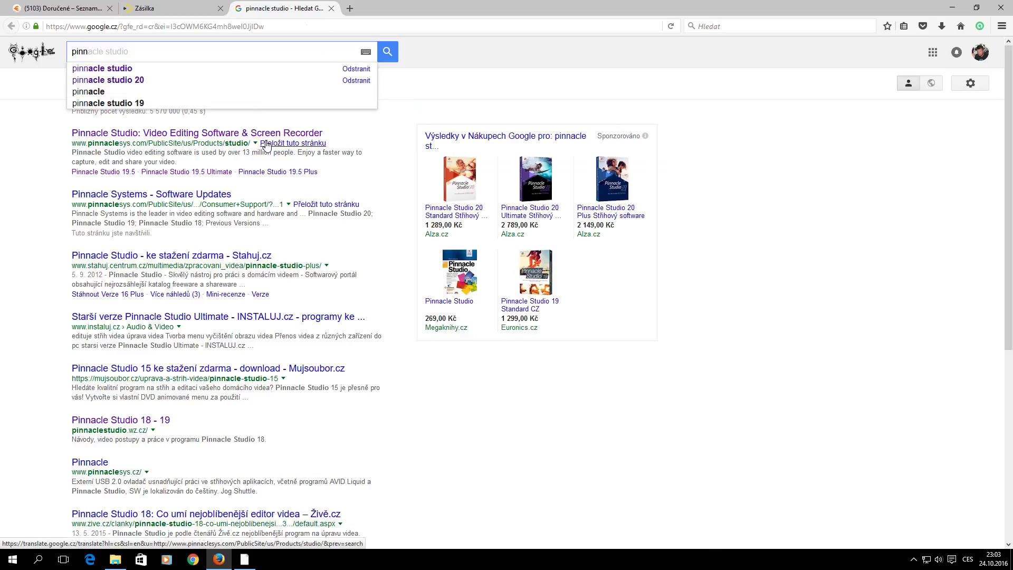
{"action": "left_click", "coordinate": [189, 199]}
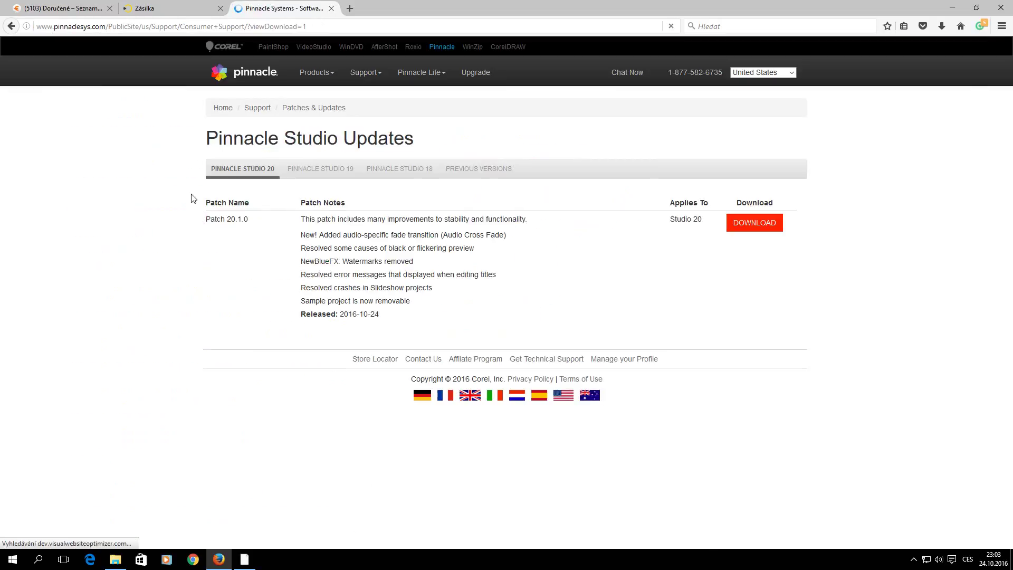
Open the Corel, Pinnacle and Roxio support page from the Pinnacle website
{"action": "mouse_move", "coordinate": [415, 83]}
{"action": "mouse_move", "coordinate": [376, 77]}
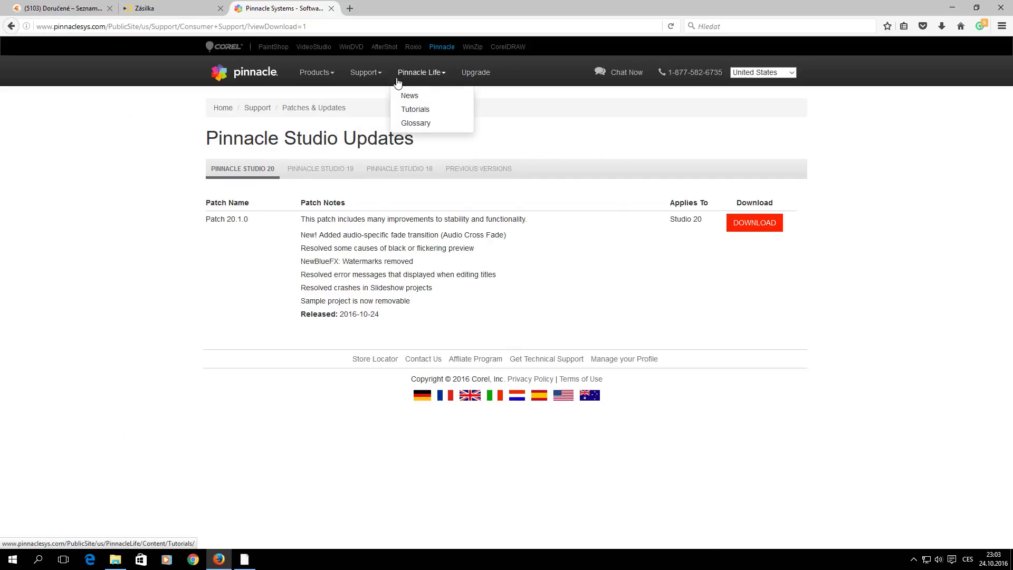
{"action": "left_click", "coordinate": [378, 87]}
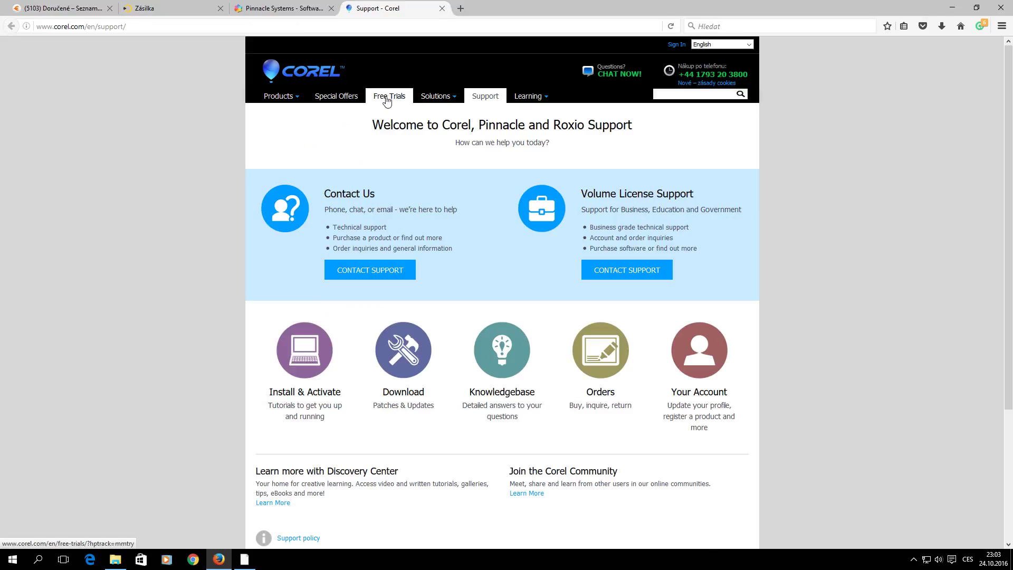
Review the available patches for Pinnacle Studio 19, 18 and previous versions on the Pinnacle Studio Updates page
{"action": "left_click", "coordinate": [259, 7]}
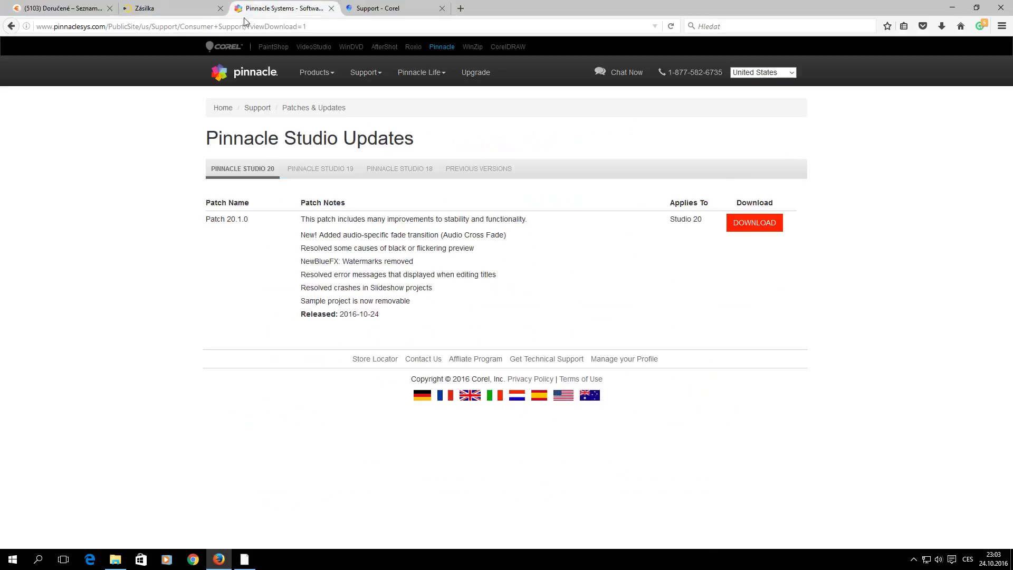
{"action": "left_click", "coordinate": [329, 169]}
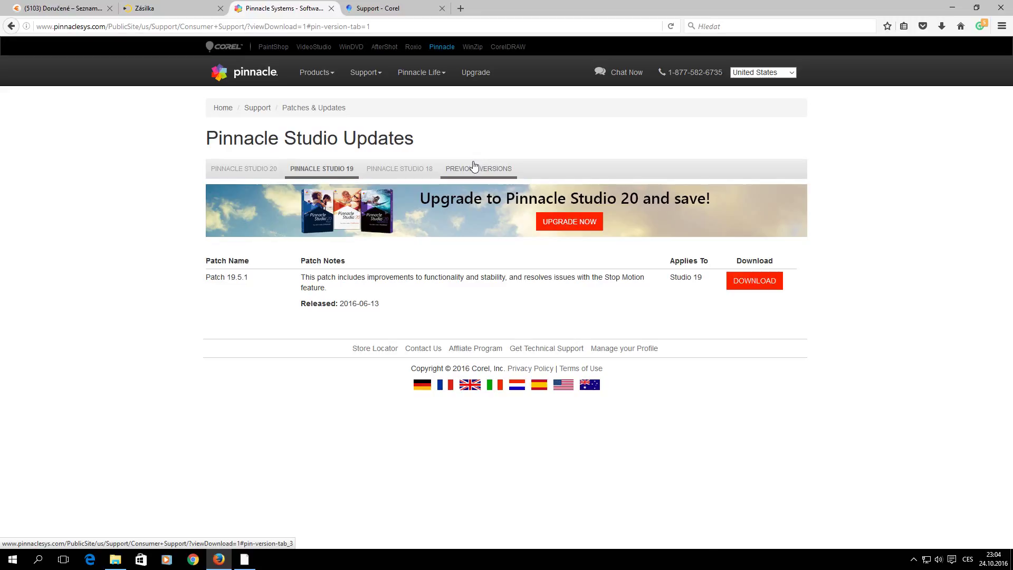
{"action": "left_click", "coordinate": [416, 170]}
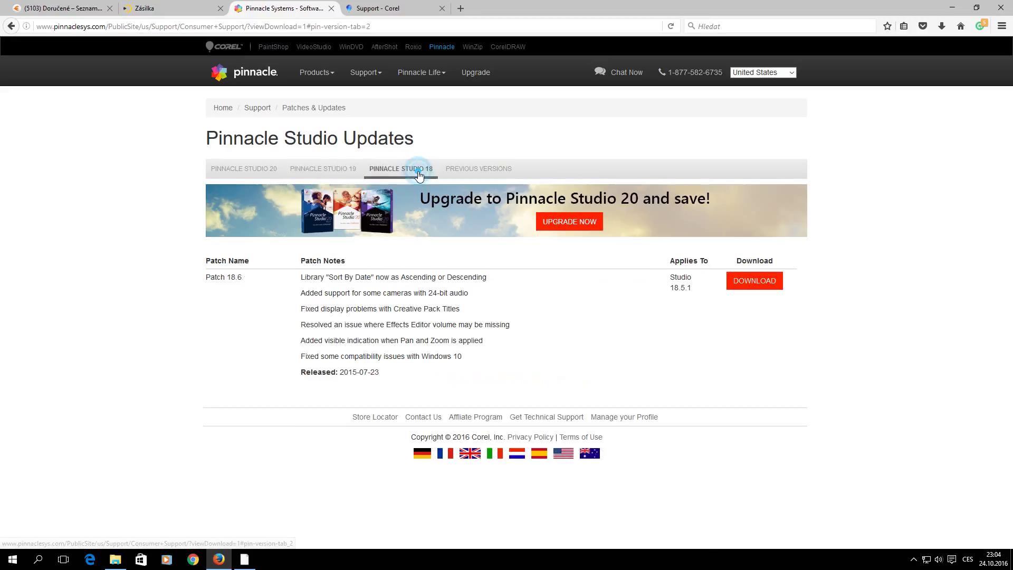
{"action": "left_click", "coordinate": [489, 174]}
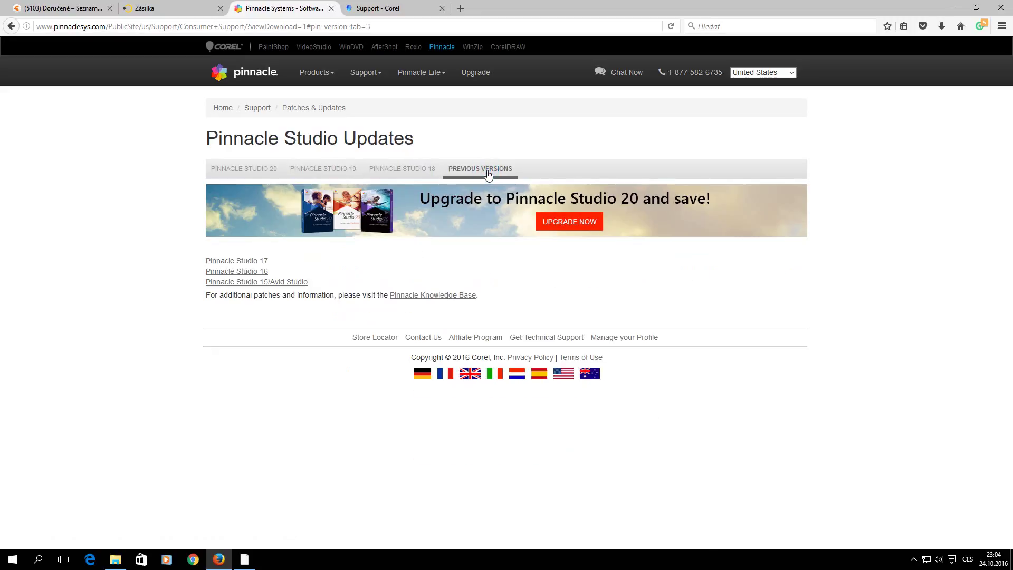
{"action": "left_click", "coordinate": [413, 172]}
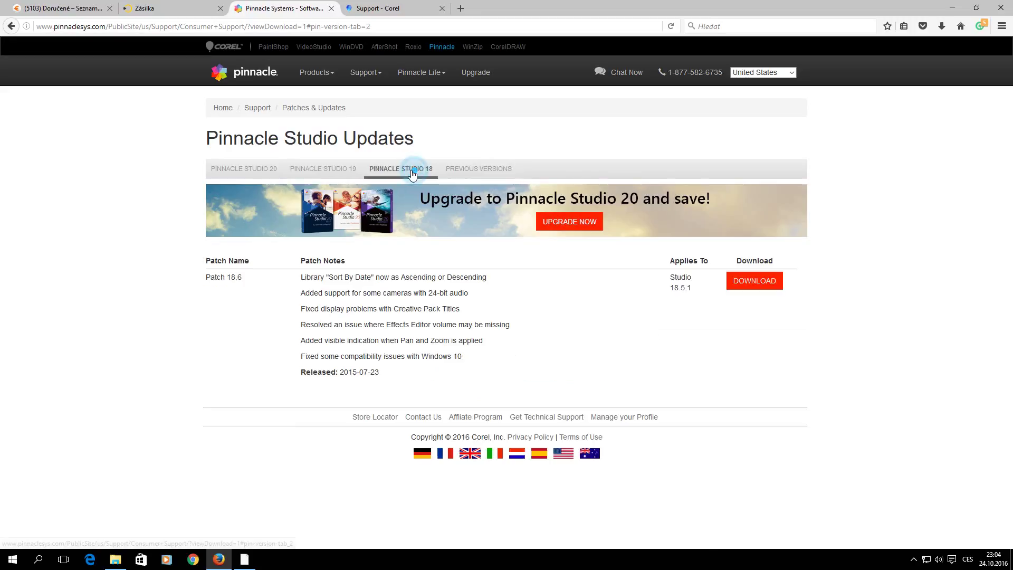
{"action": "left_click", "coordinate": [351, 172]}
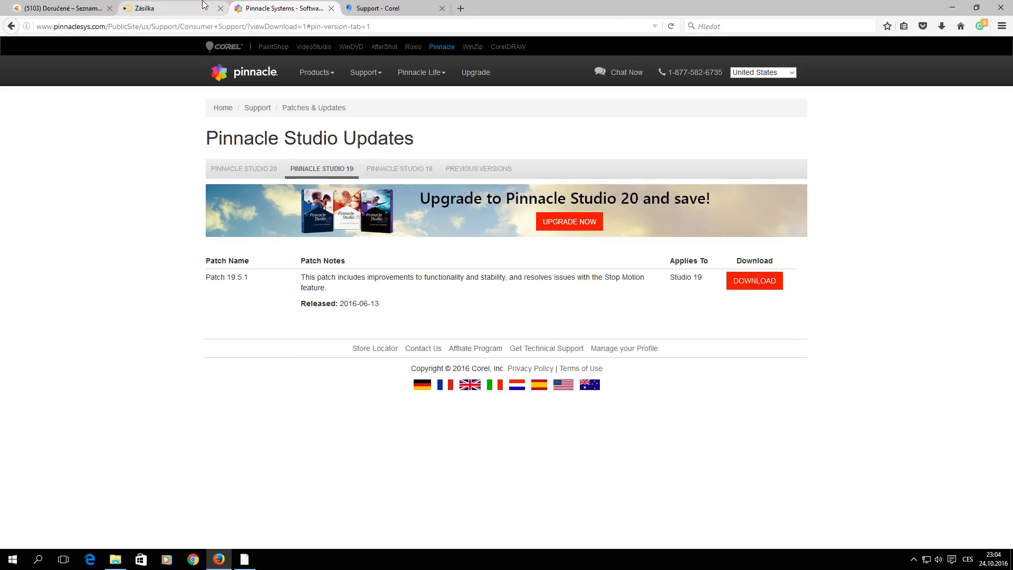
{"action": "left_click", "coordinate": [398, 12]}
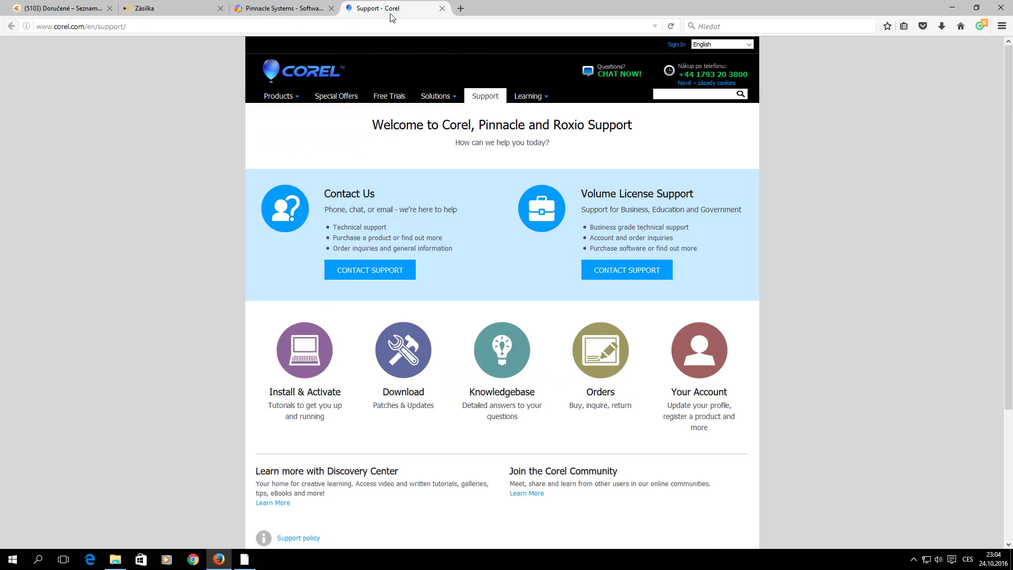
{"action": "left_click", "coordinate": [287, 10]}
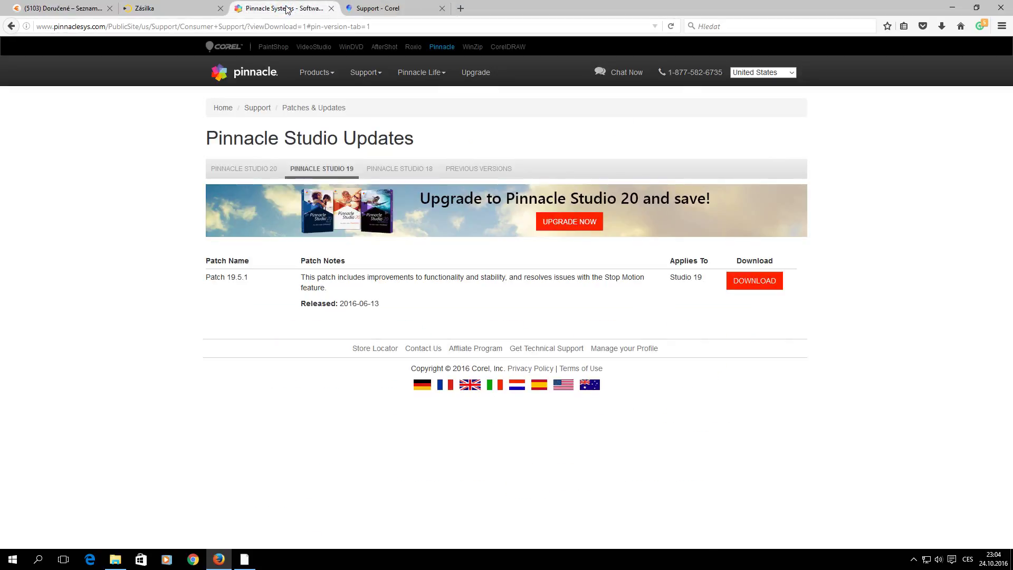
Minimize the browser, start Pinnacle Studio 20 from the desktop and create a new film
{"action": "left_click", "coordinate": [952, 7]}
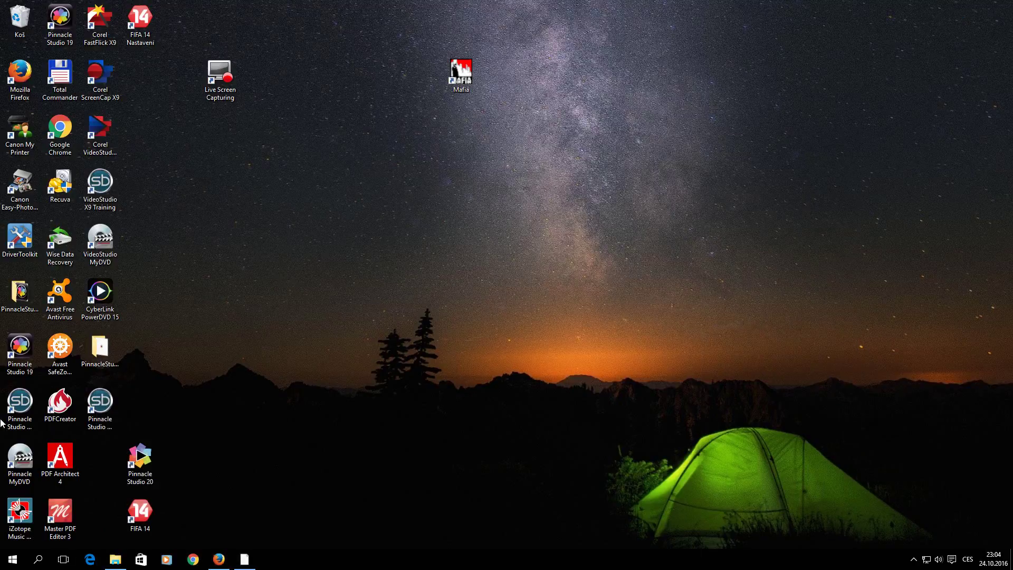
{"action": "double_click", "coordinate": [140, 462]}
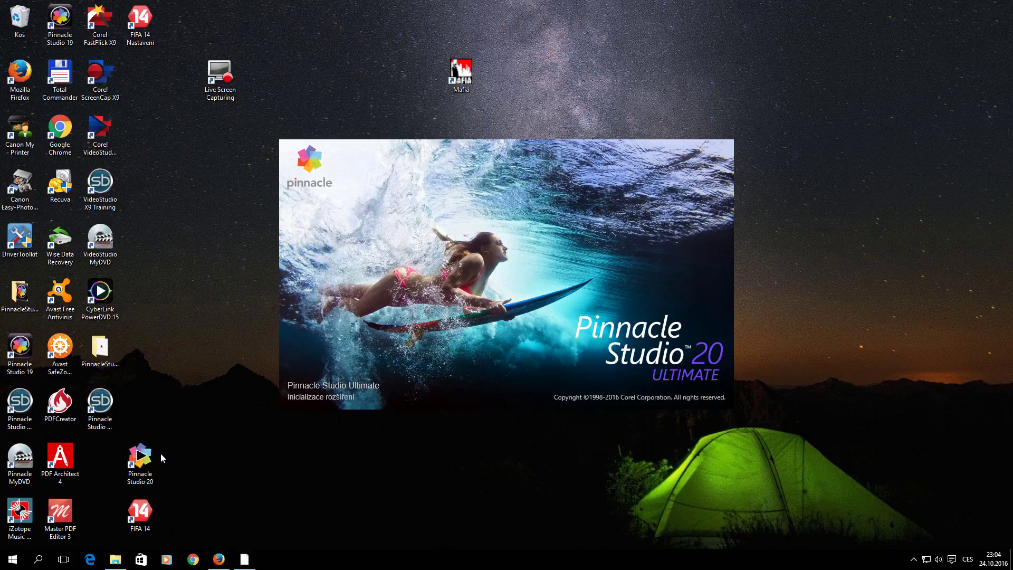
{"action": "double_click", "coordinate": [231, 88]}
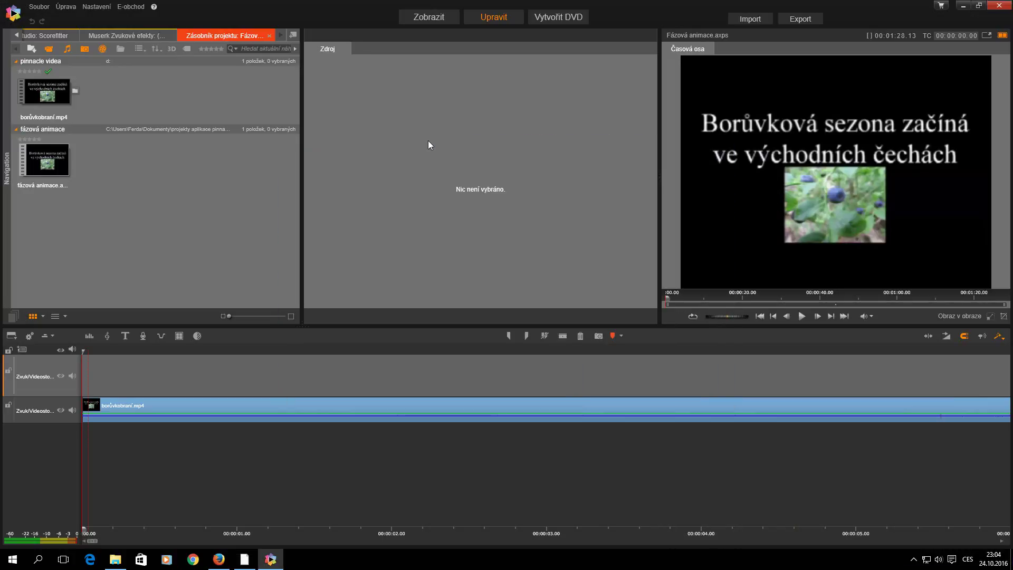
{"action": "left_click", "coordinate": [39, 6]}
{"action": "left_click", "coordinate": [46, 17]}
{"action": "left_click", "coordinate": [261, 16]}
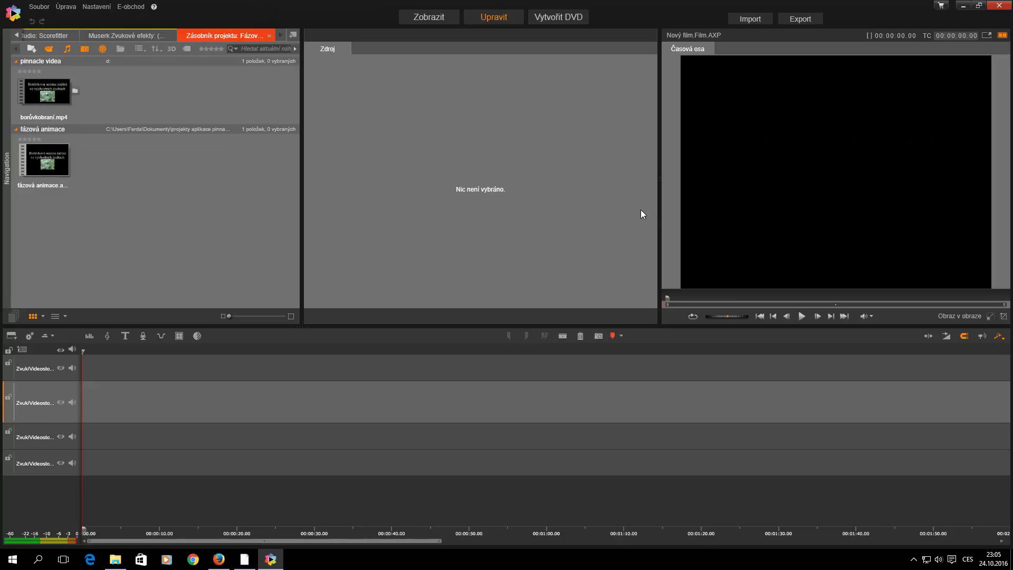
Switch the editor from the dual preview to a single preview with switchable source and timeline views
{"action": "left_click", "coordinate": [987, 35]}
{"action": "left_click", "coordinate": [1004, 8]}
{"action": "left_click", "coordinate": [1003, 36]}
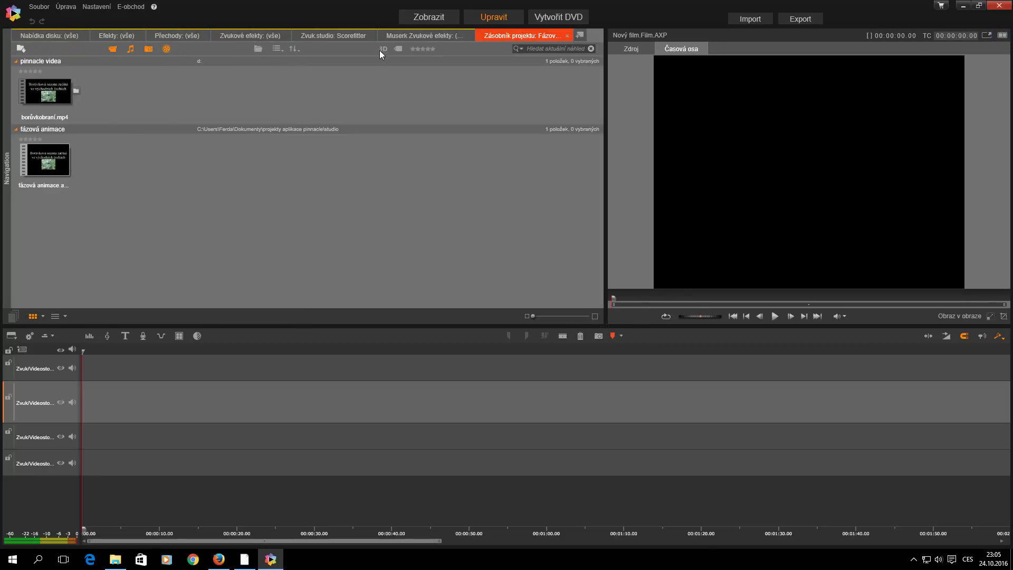
Add pokussmazat001.mp4 from the Stažené soubory folder to the project bin and place it at the start of the second timeline track
{"action": "left_click", "coordinate": [257, 46]}
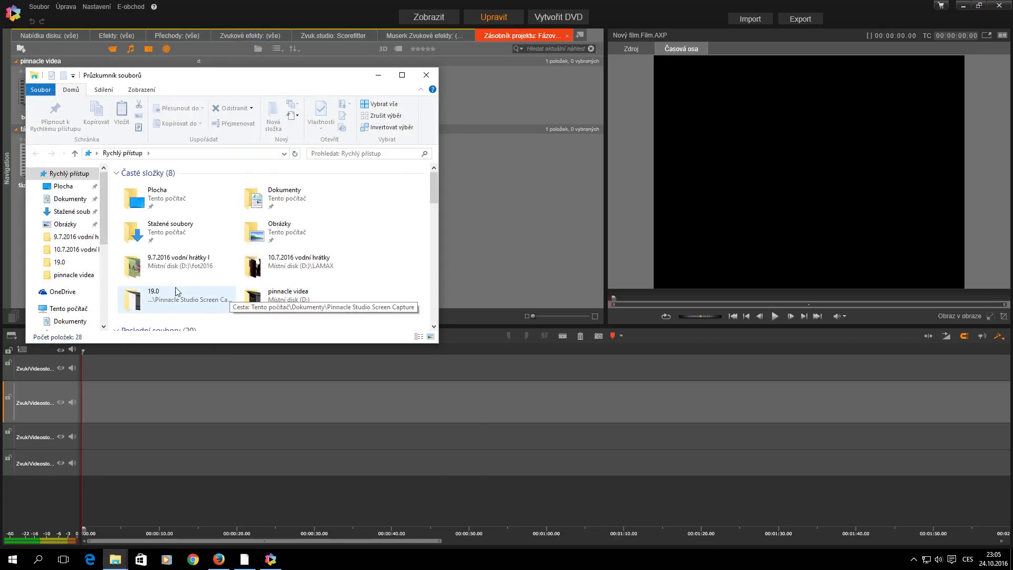
{"action": "double_click", "coordinate": [167, 231]}
{"action": "scroll", "coordinate": [407, 280], "scroll_direction": "down", "scroll_amount": 4}
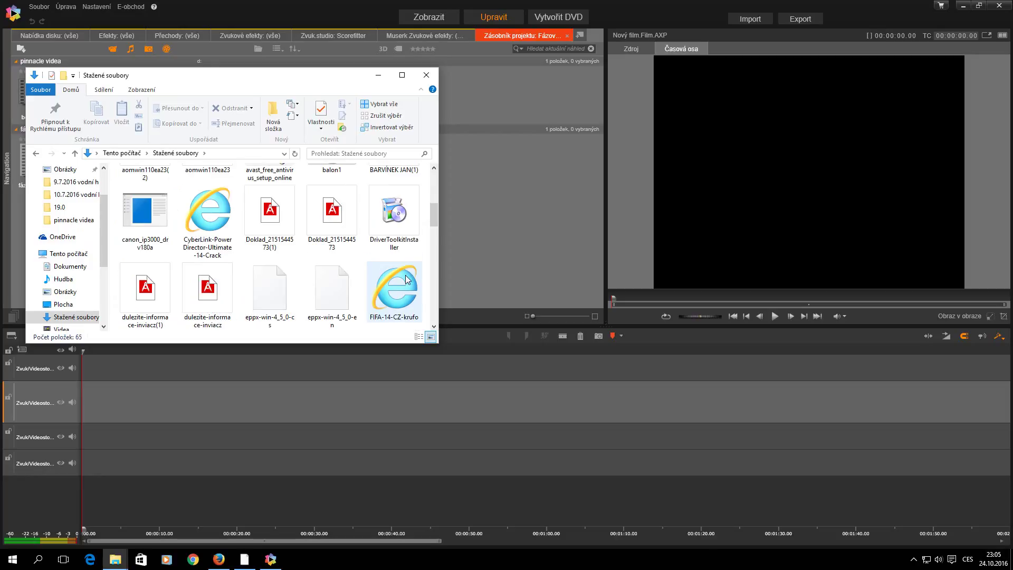
{"action": "scroll", "coordinate": [406, 280], "scroll_direction": "down", "scroll_amount": 6}
{"action": "left_click_drag", "start_coordinate": [331, 285], "coordinate": [441, 114]}
{"action": "left_click_drag", "start_coordinate": [78, 167], "coordinate": [128, 392]}
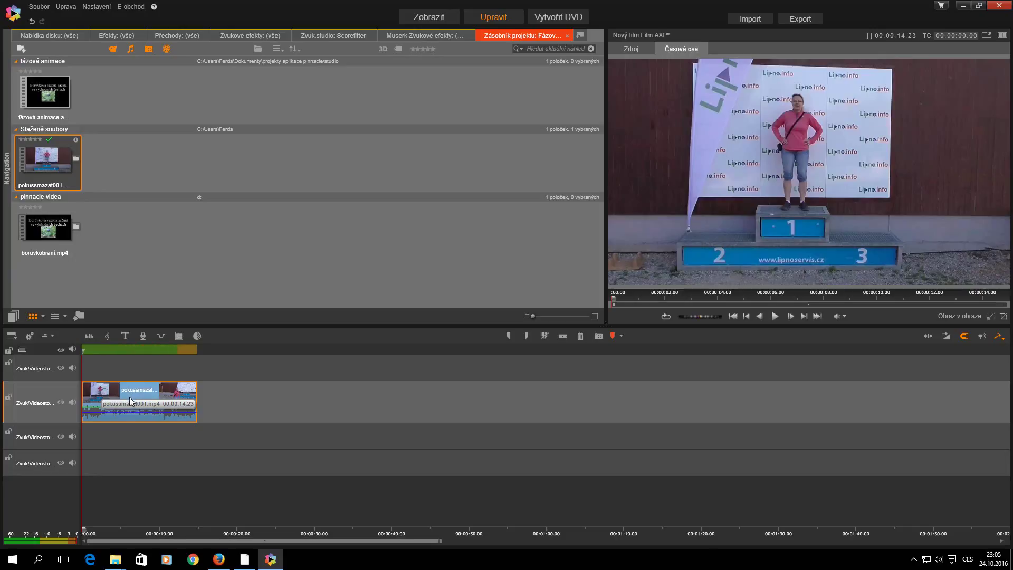
Reverse the pokussmazat001.mp4 clip by enabling Opačně in its speed settings
{"action": "right_click", "coordinate": [135, 398]}
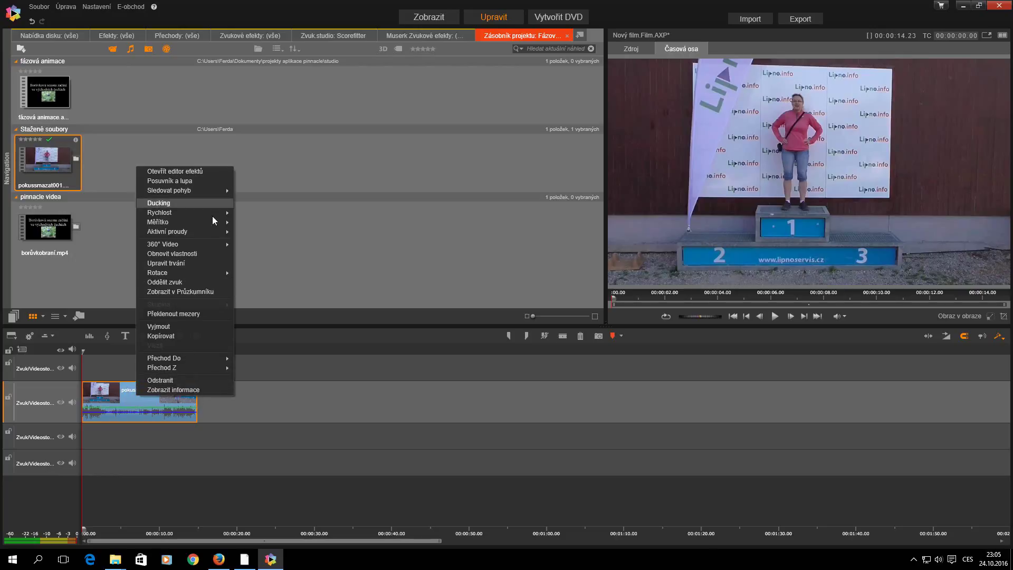
{"action": "mouse_move", "coordinate": [219, 212]}
{"action": "left_click", "coordinate": [258, 209]}
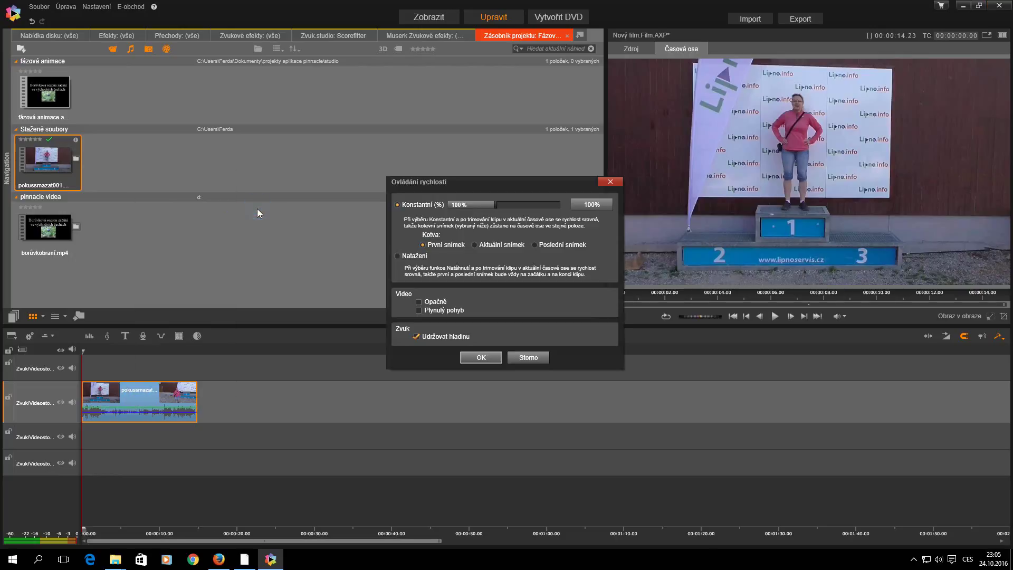
{"action": "left_click", "coordinate": [419, 302]}
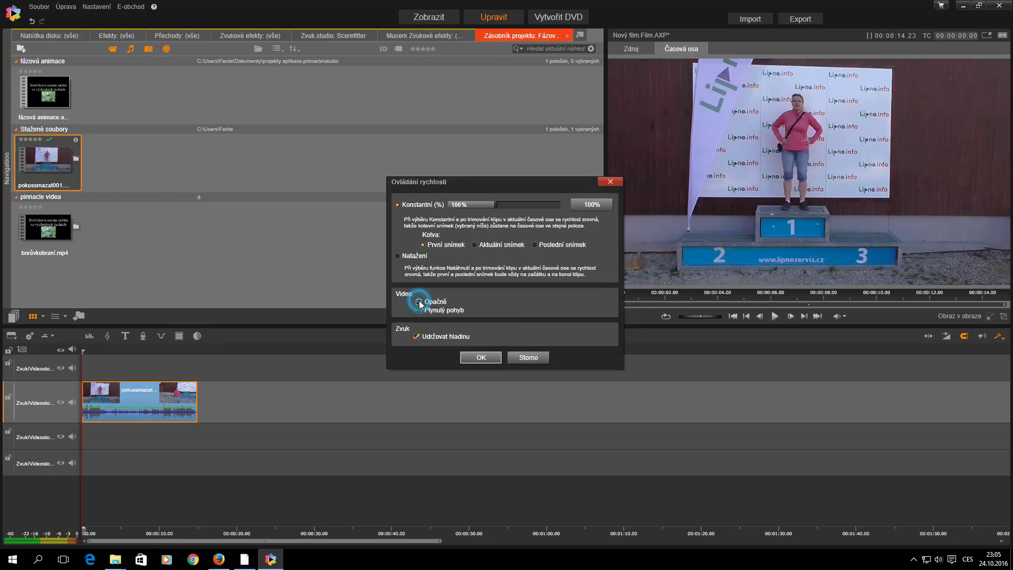
{"action": "left_click", "coordinate": [498, 358]}
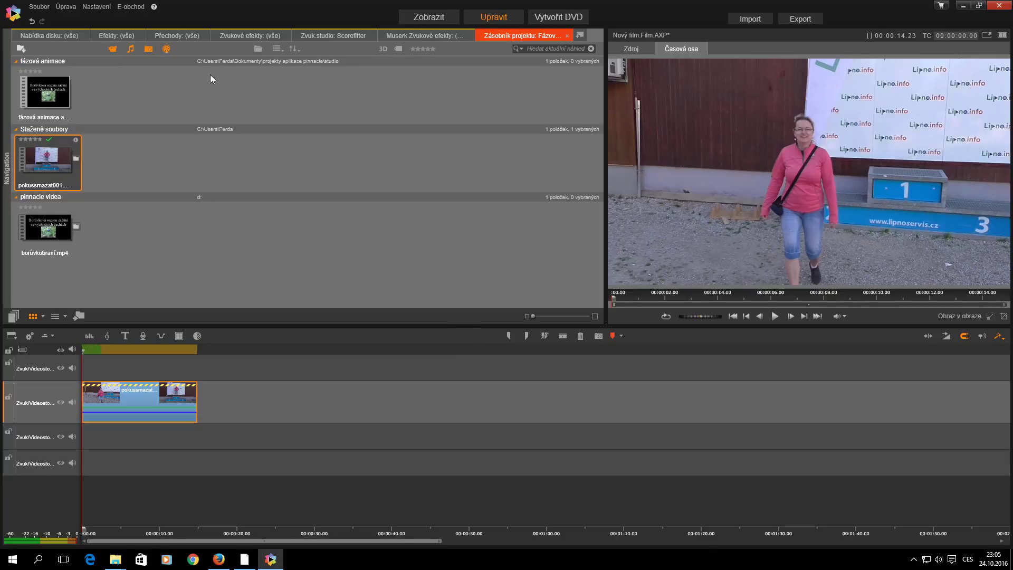
Check the installed version in the Pinnacle Studio 20 about window and close it
{"action": "left_click", "coordinate": [153, 7]}
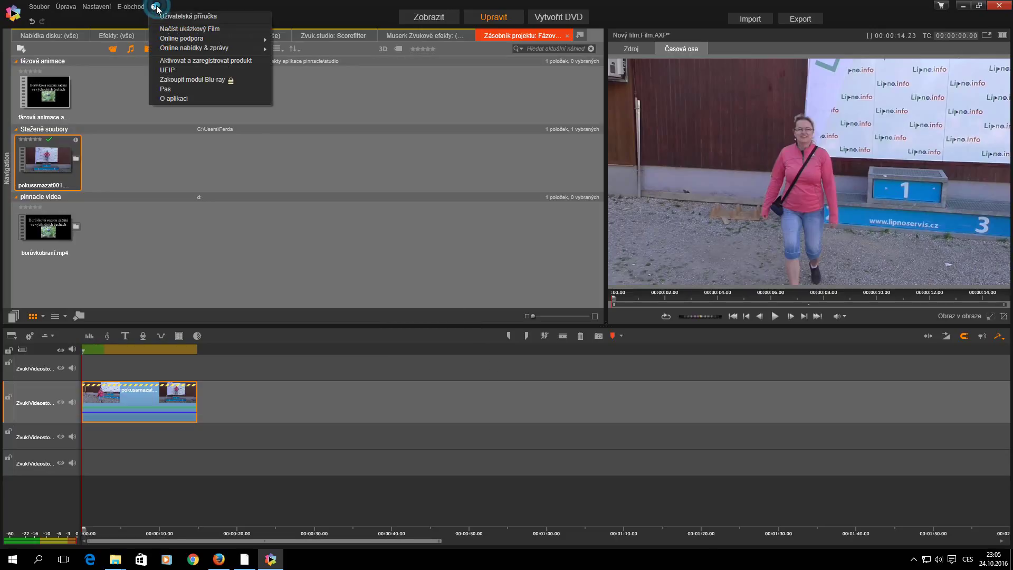
{"action": "left_click", "coordinate": [183, 99]}
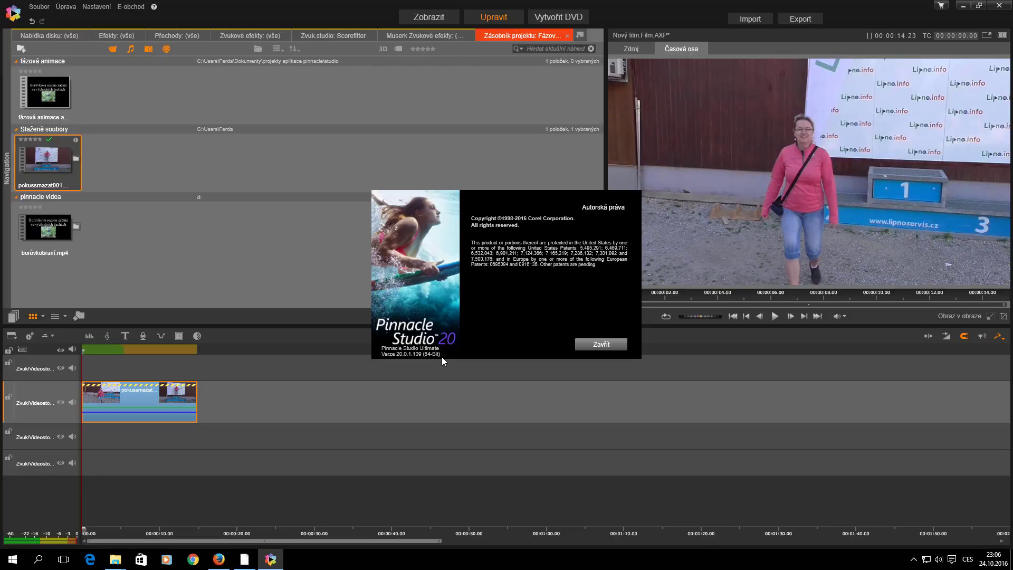
{"action": "left_click", "coordinate": [590, 347]}
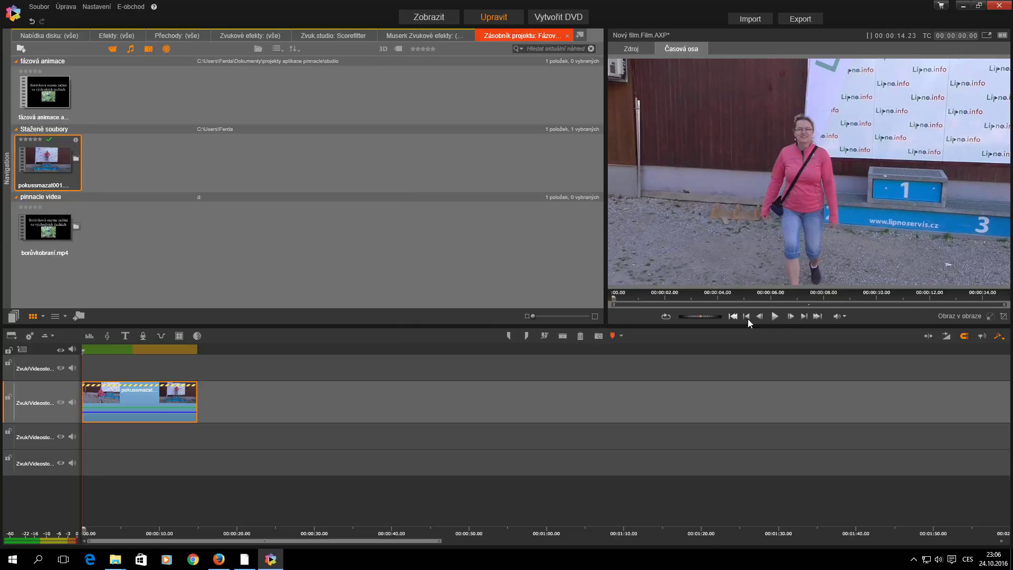
Play the reversed clip in the timeline preview, pausing and briefly resuming it
{"action": "left_click", "coordinate": [775, 316]}
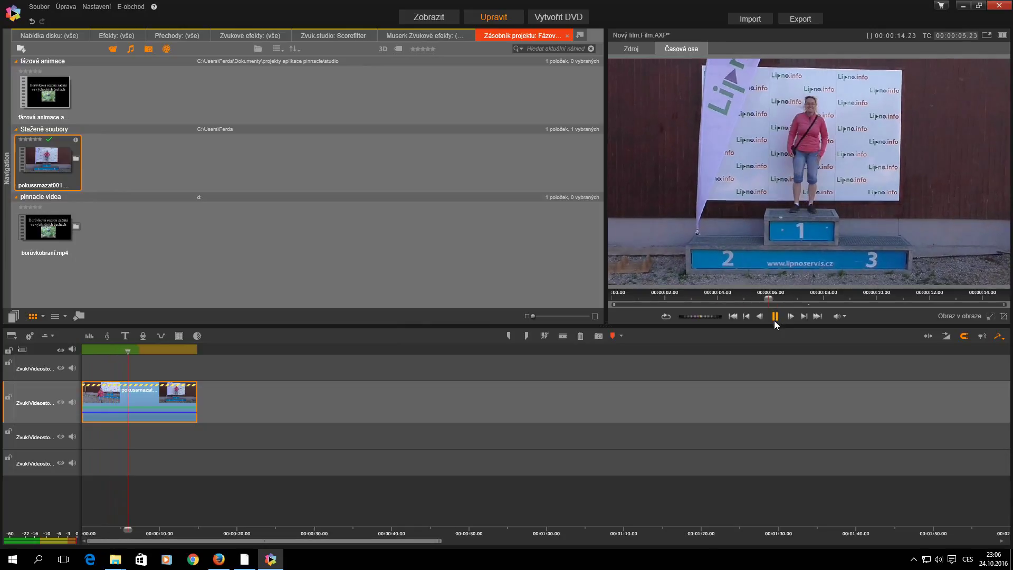
{"action": "left_click", "coordinate": [775, 317]}
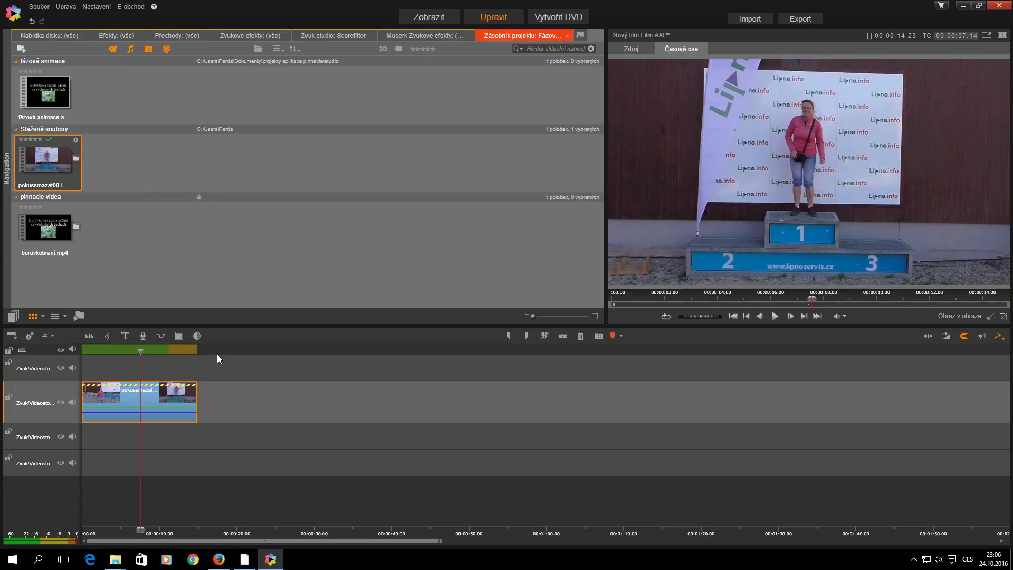
{"action": "left_click", "coordinate": [775, 316]}
{"action": "left_click", "coordinate": [776, 316]}
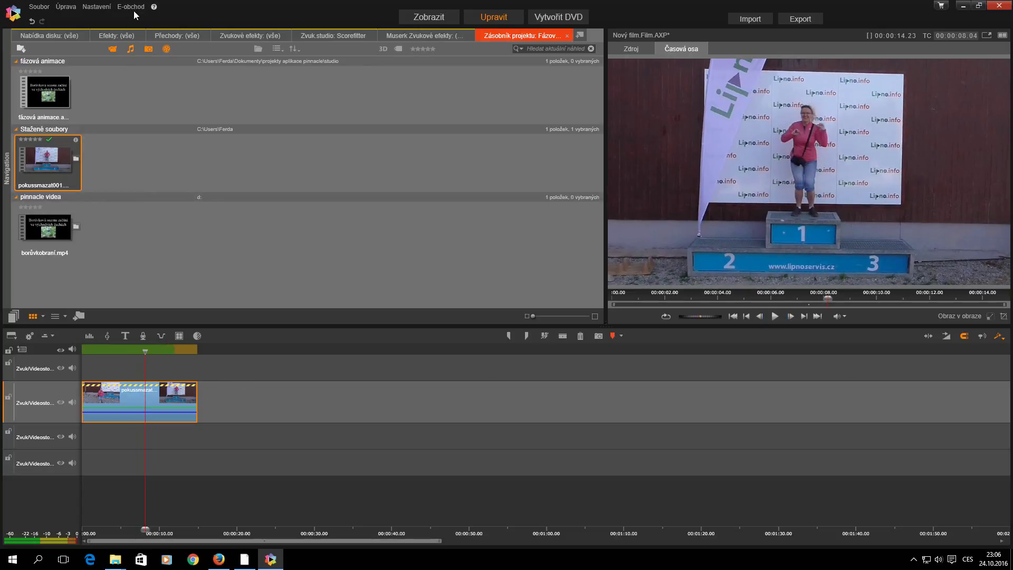
Examine the Export and Preview settings (Exportuji a Náhled) in the control panel and leave without applying changes
{"action": "left_click", "coordinate": [96, 7]}
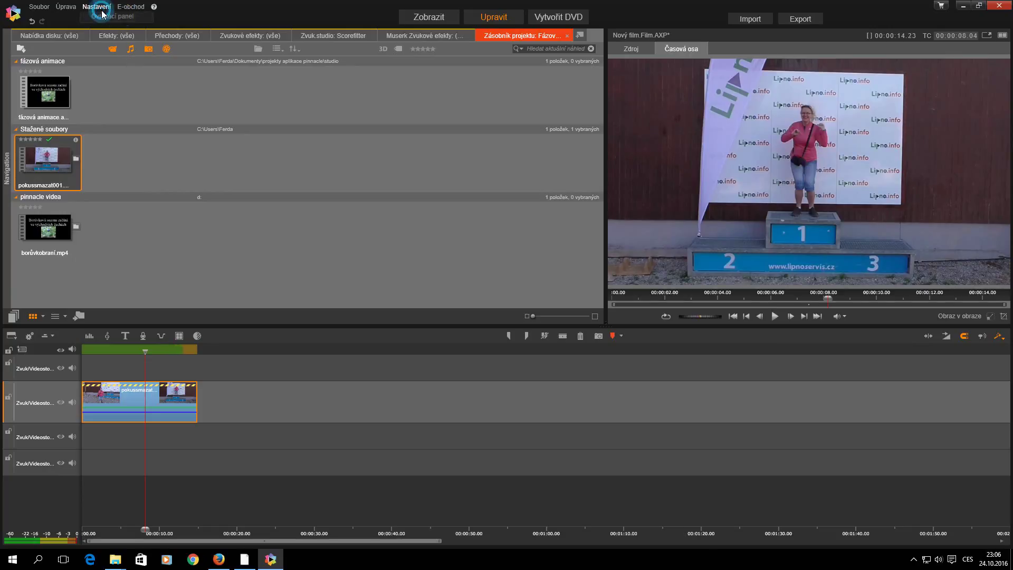
{"action": "left_click", "coordinate": [118, 17]}
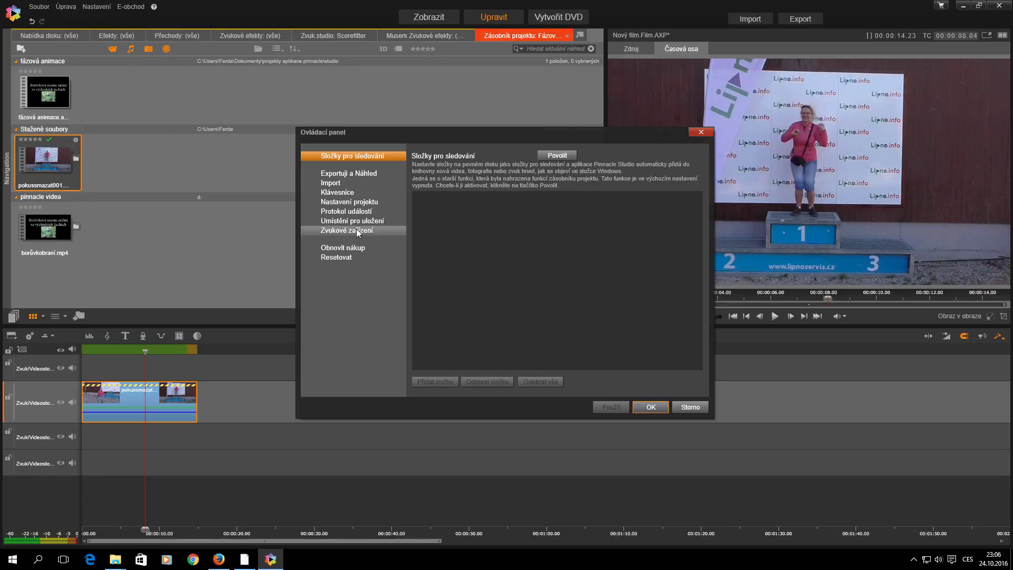
{"action": "left_click", "coordinate": [365, 174]}
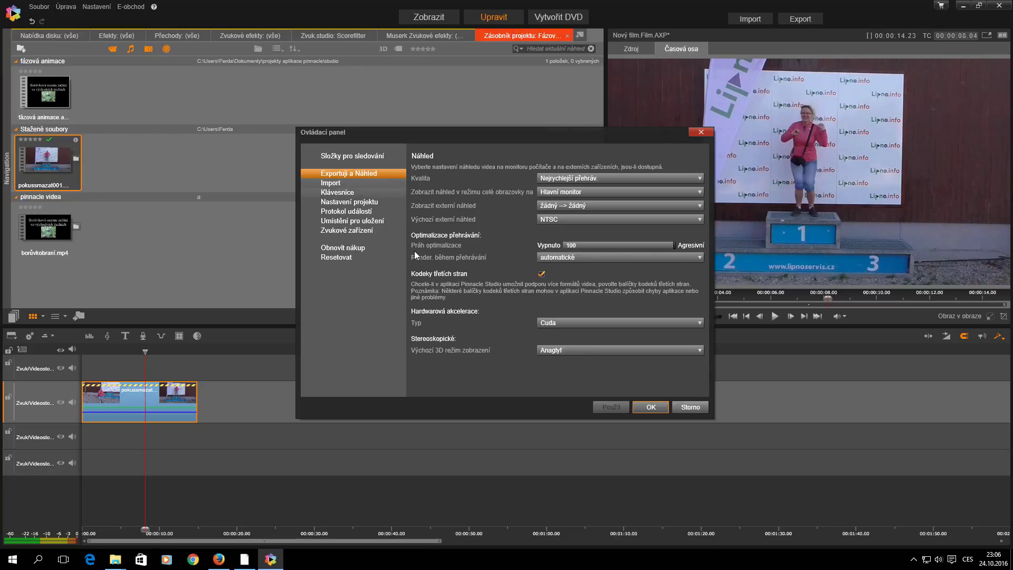
{"action": "left_click", "coordinate": [691, 408]}
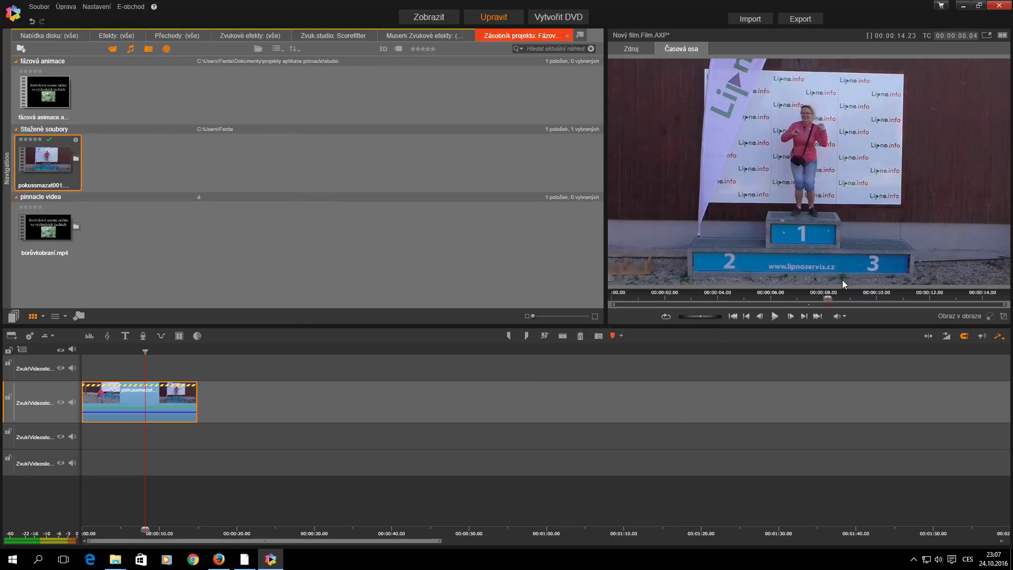
Replay the reversed clip from the beginning of the timeline and pause it
{"action": "left_click", "coordinate": [733, 316]}
{"action": "left_click", "coordinate": [775, 316]}
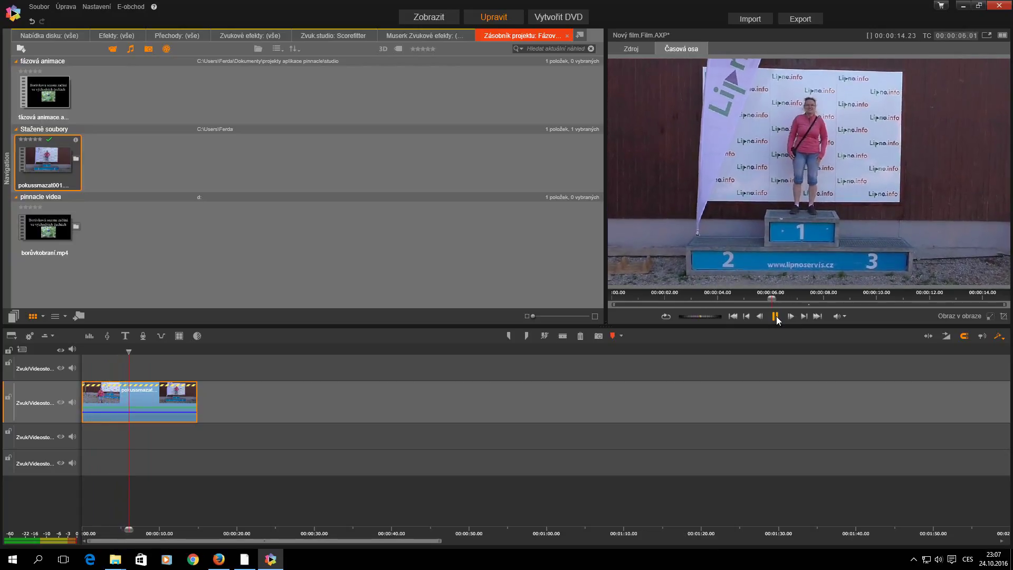
{"action": "left_click", "coordinate": [775, 316]}
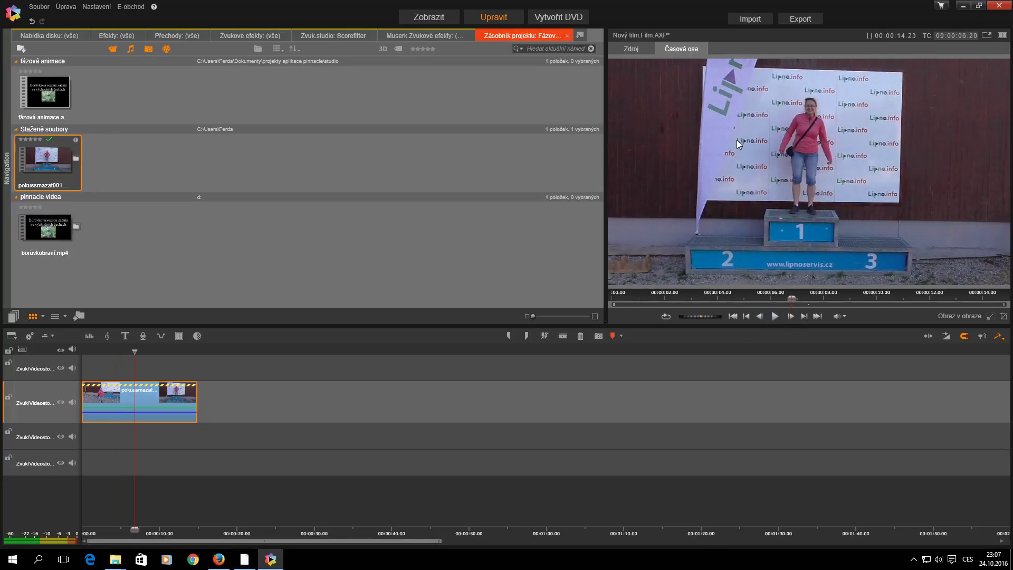
Minimize Pinnacle Studio and select the Live Screen Capturing shortcut on the desktop
{"action": "left_click", "coordinate": [963, 6]}
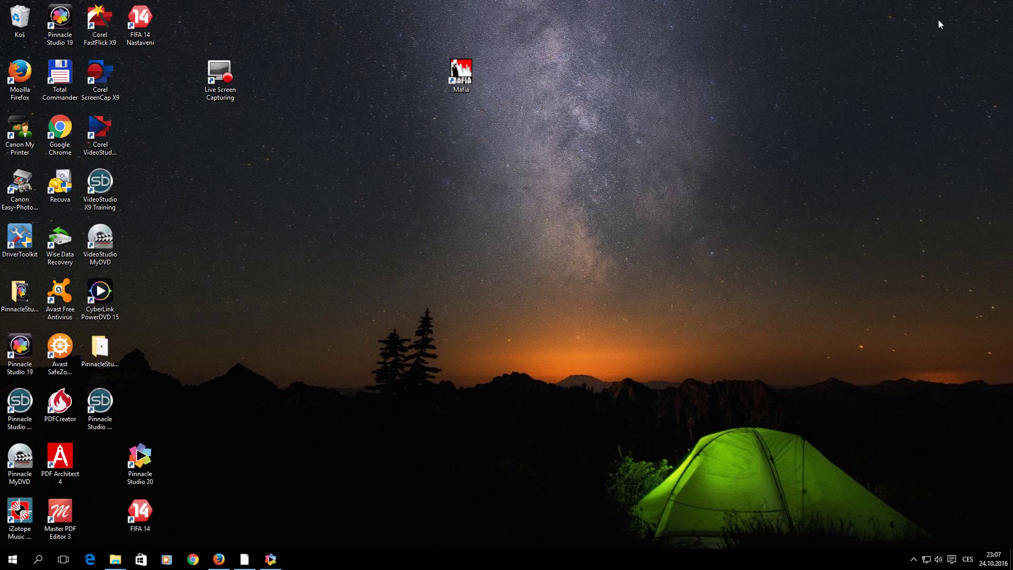
{"action": "left_click", "coordinate": [223, 86]}
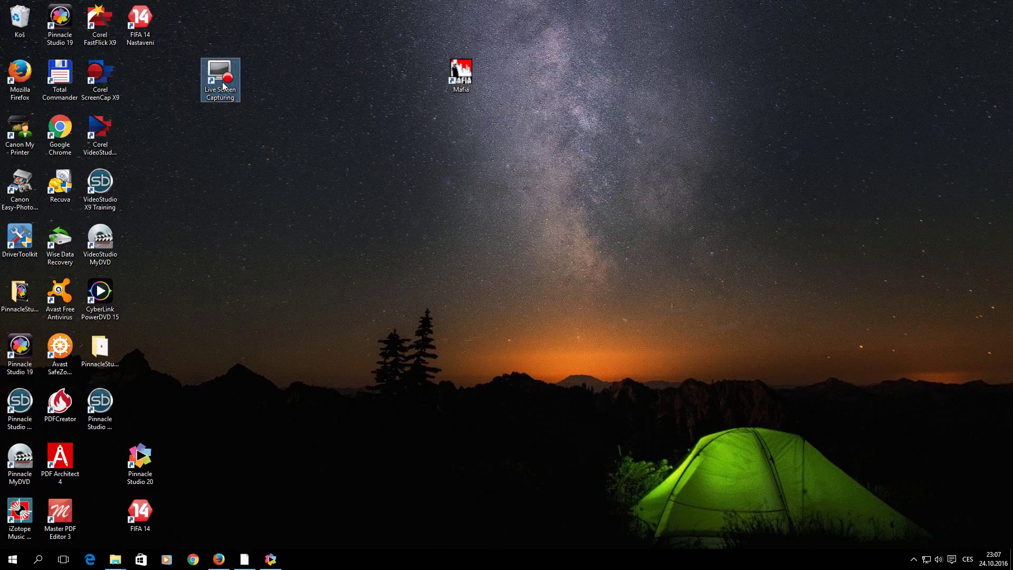